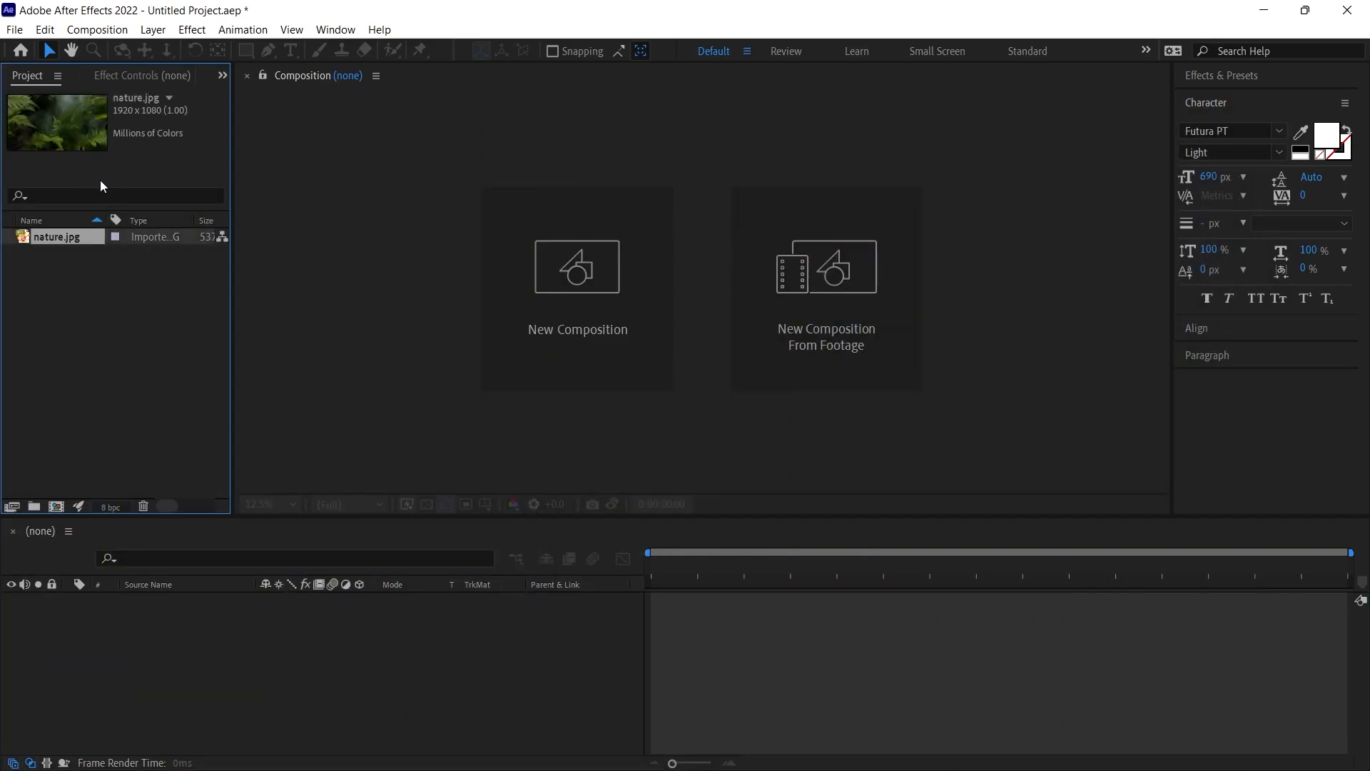
- Create a new composition from the nature.jpg footage
right_click(58, 236)
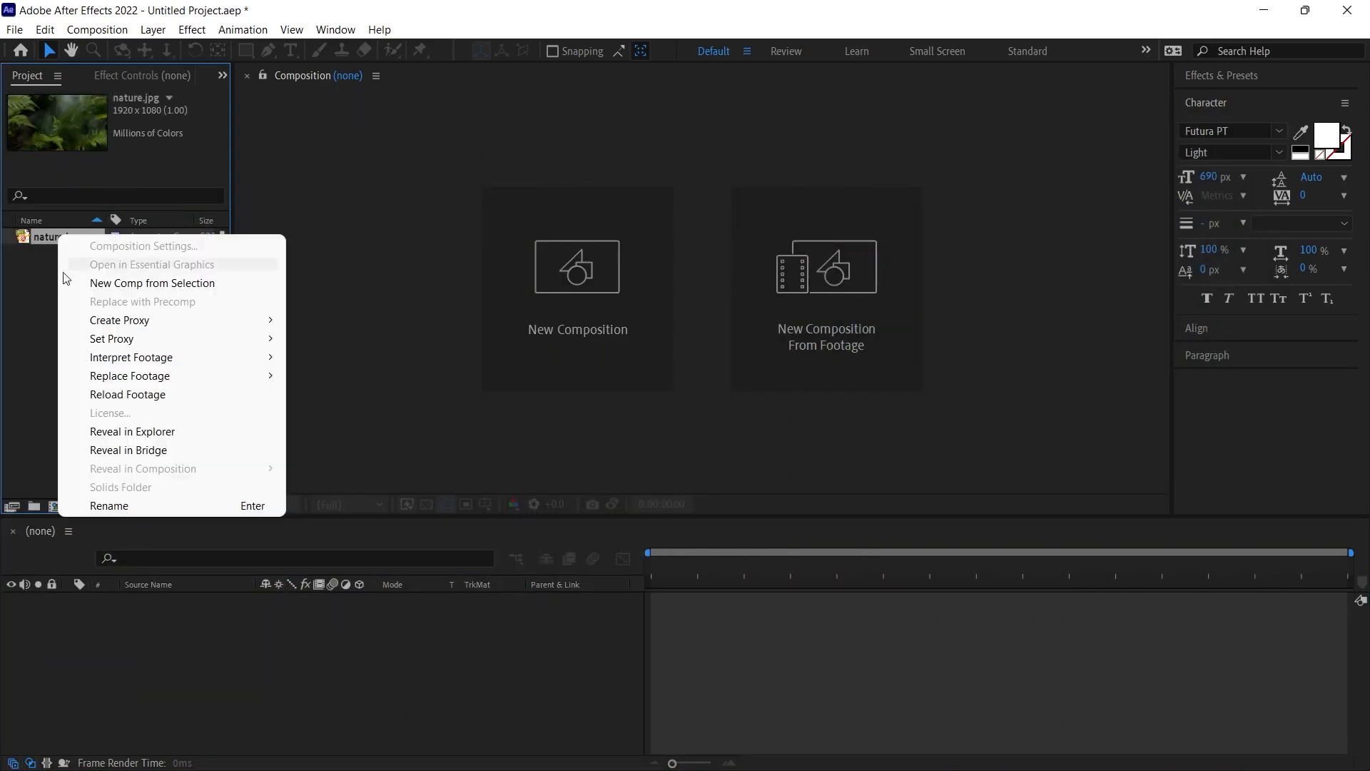
left_click(159, 284)
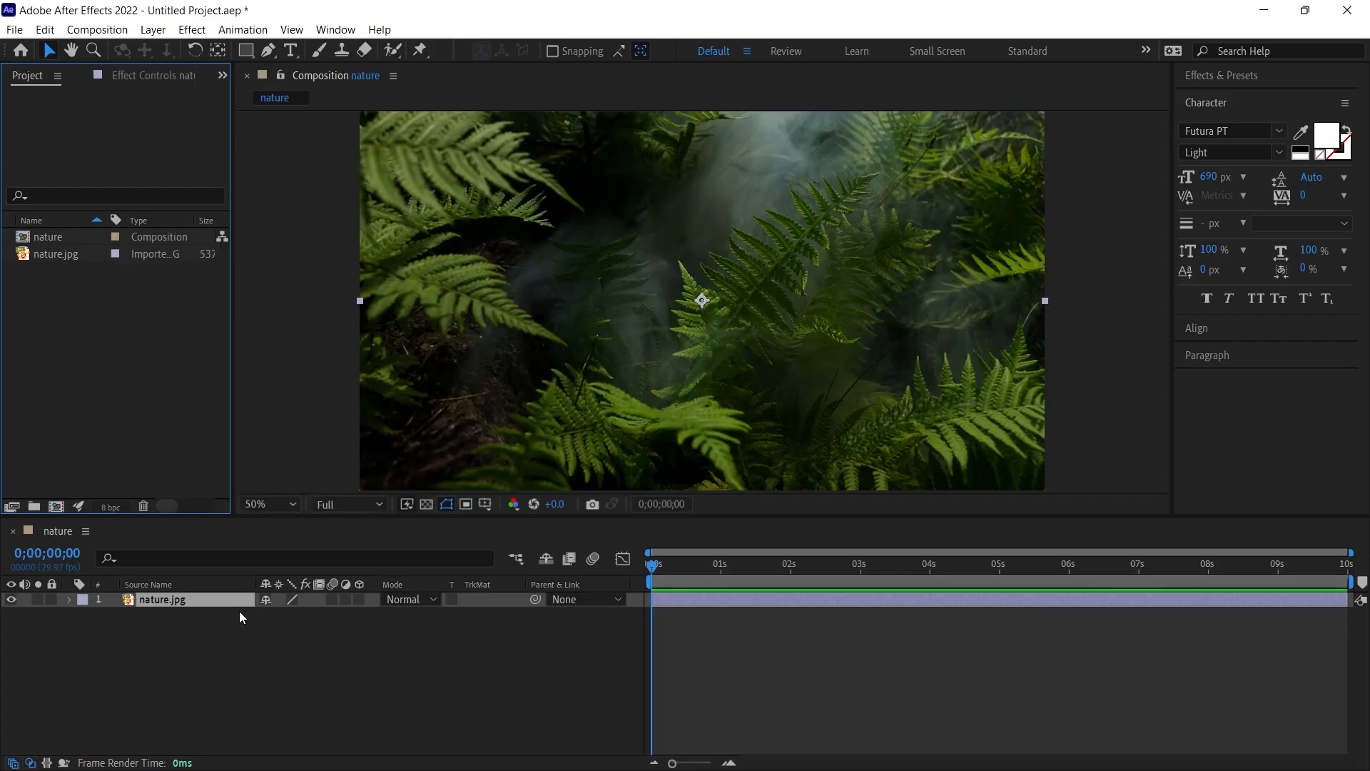
right_click(92, 361)
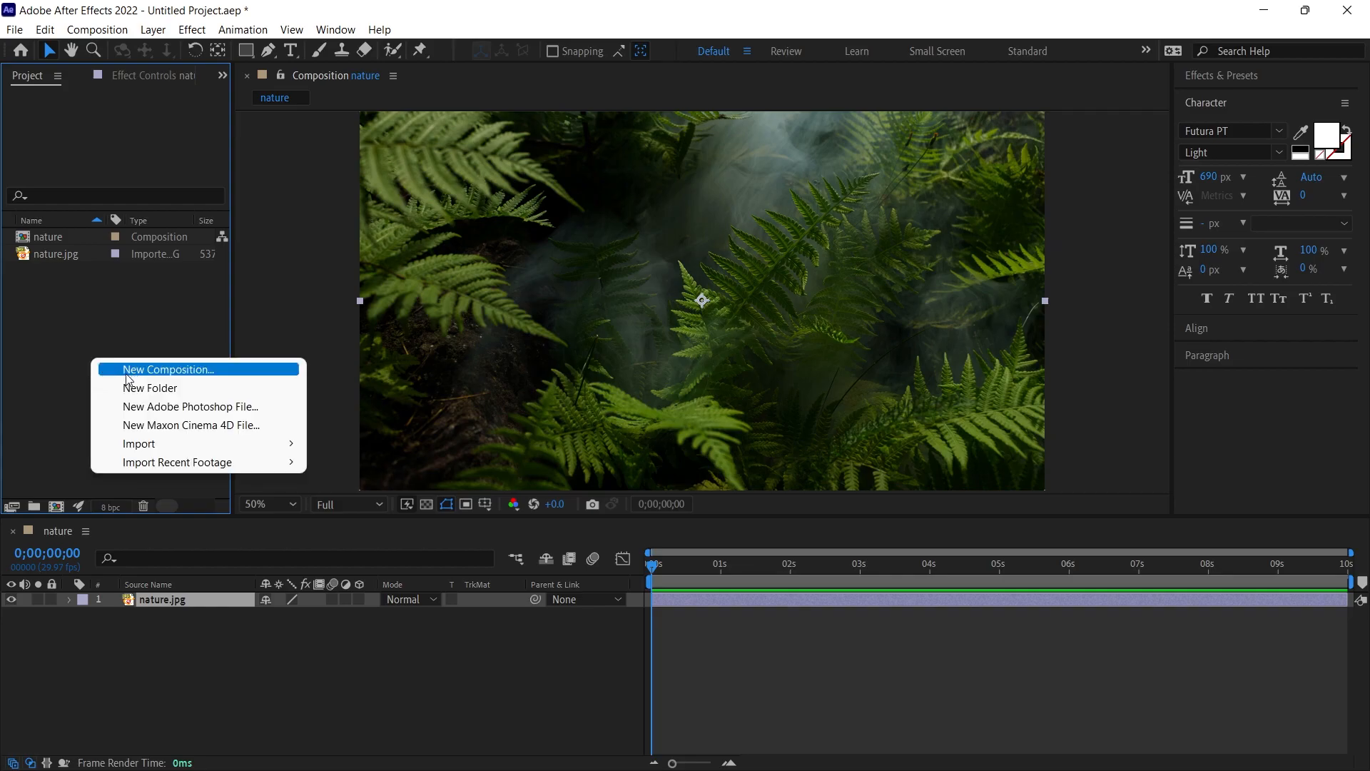
left_click(130, 306)
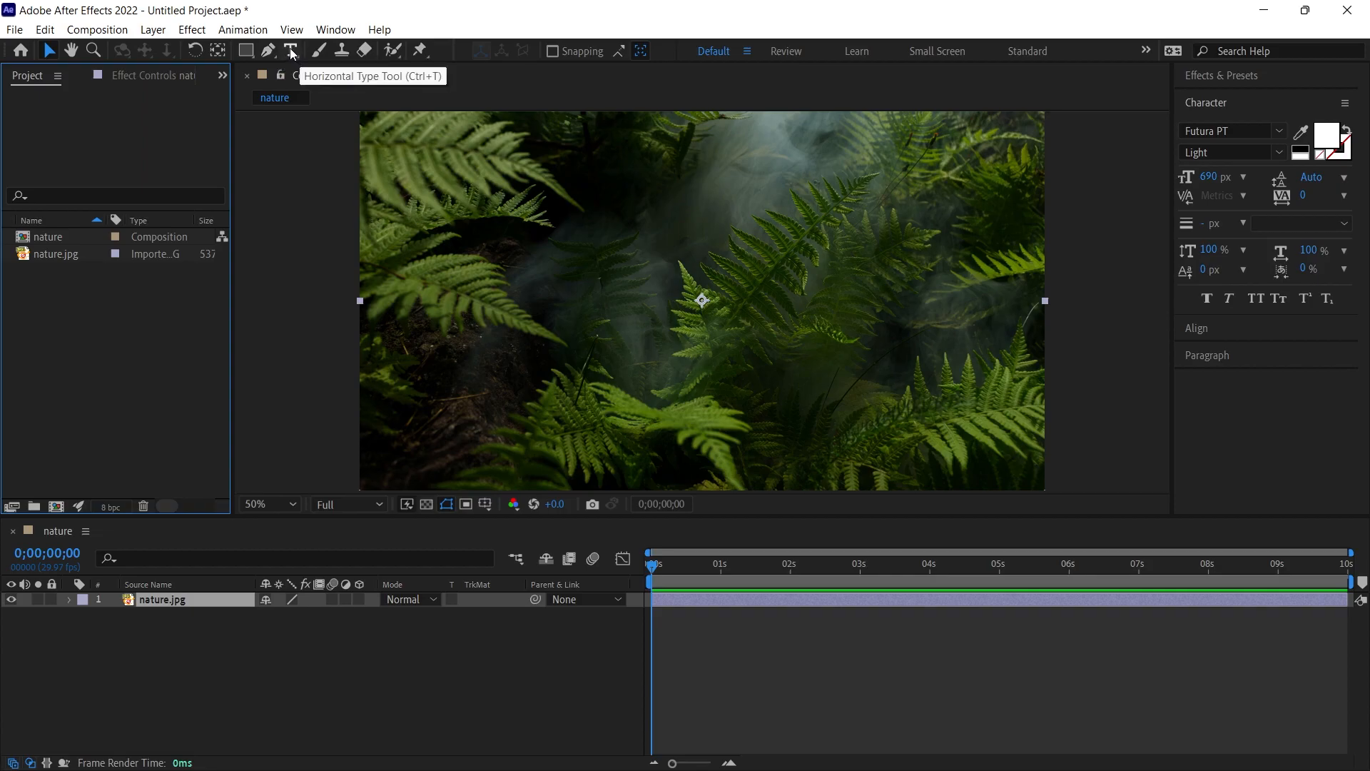
- Add the text "Nature" over the fern image and centre it horizontally and vertically in the composition
left_click(291, 51)
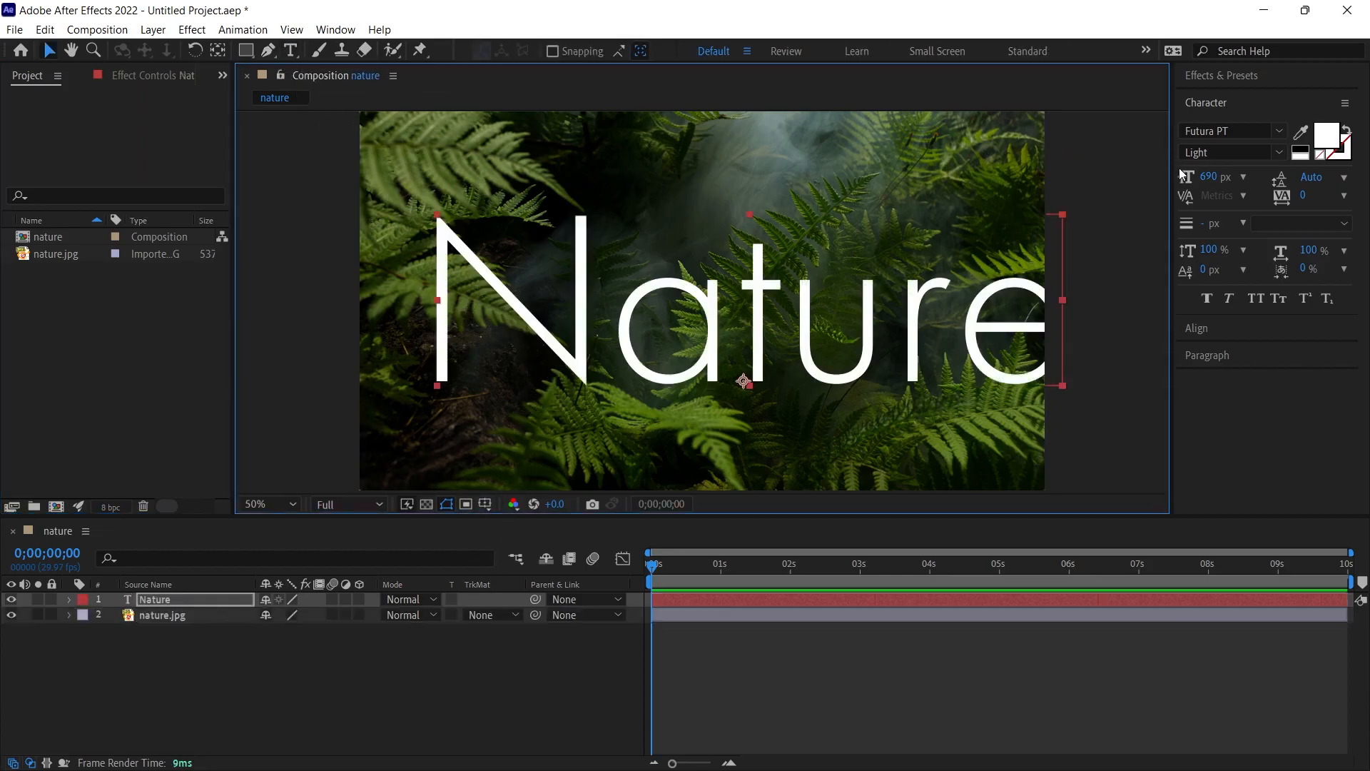
left_click_drag(1213, 176, 1149, 299)
left_click(1193, 329)
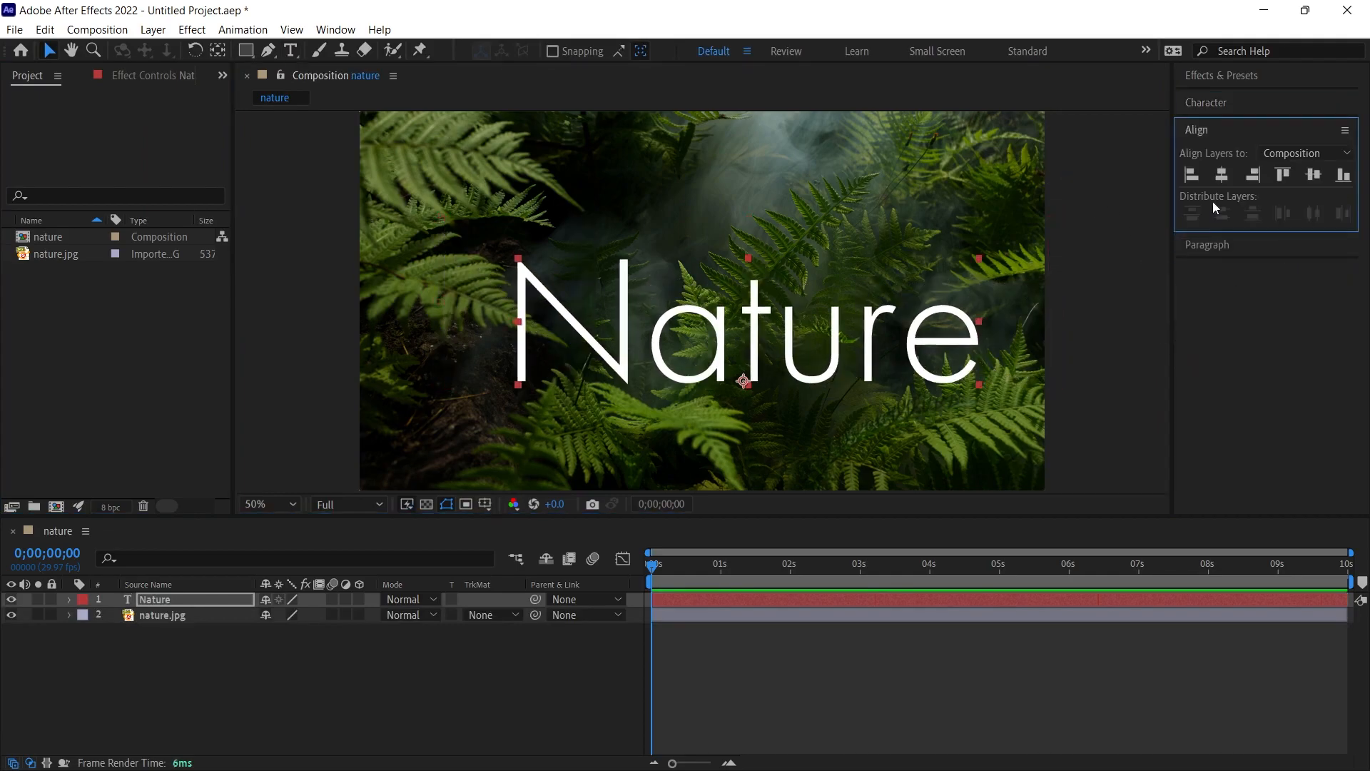
left_click(1221, 175)
left_click(1314, 175)
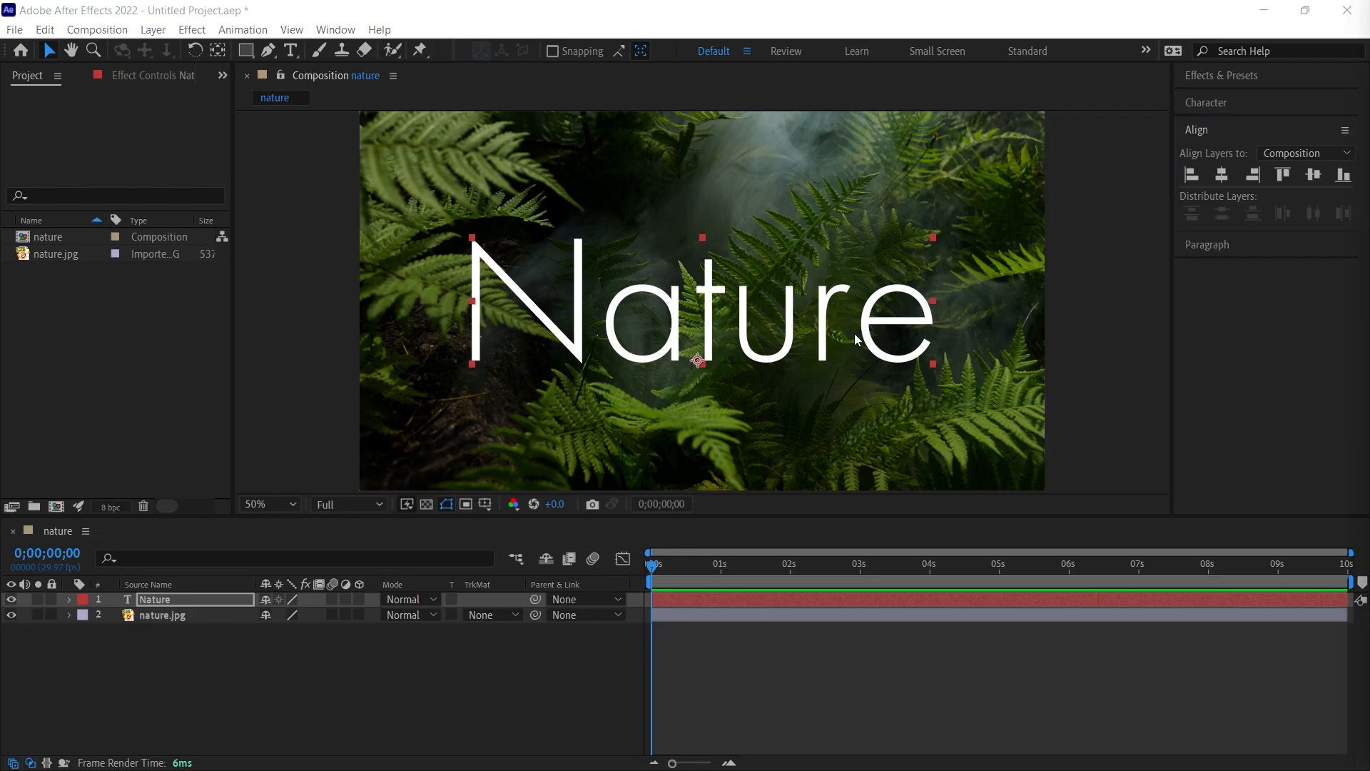
- Format the Nature text in Pinky Promise Regular at 459 px and set its tracking to 62
left_click(1213, 103)
left_click_drag(1206, 177, 1190, 176)
left_click_drag(1192, 175, 1170, 176)
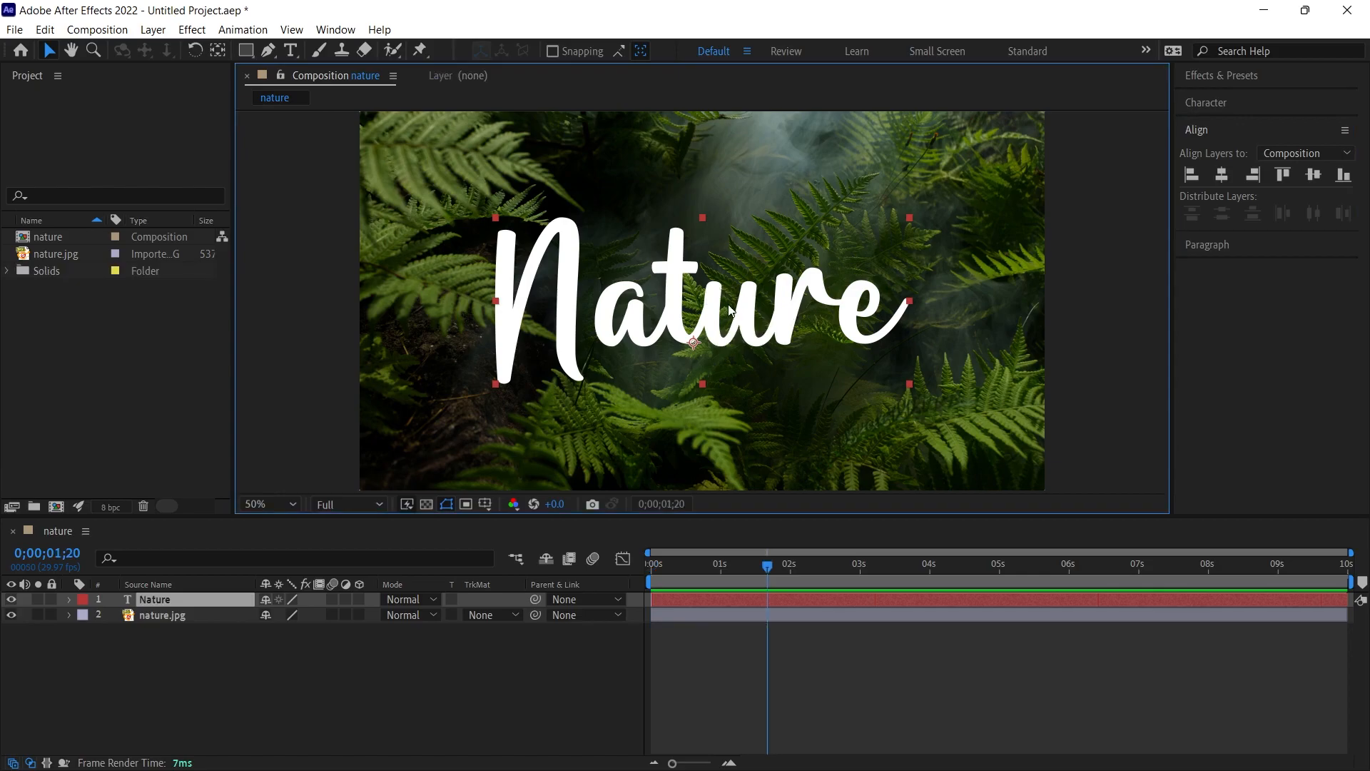
left_click(1213, 102)
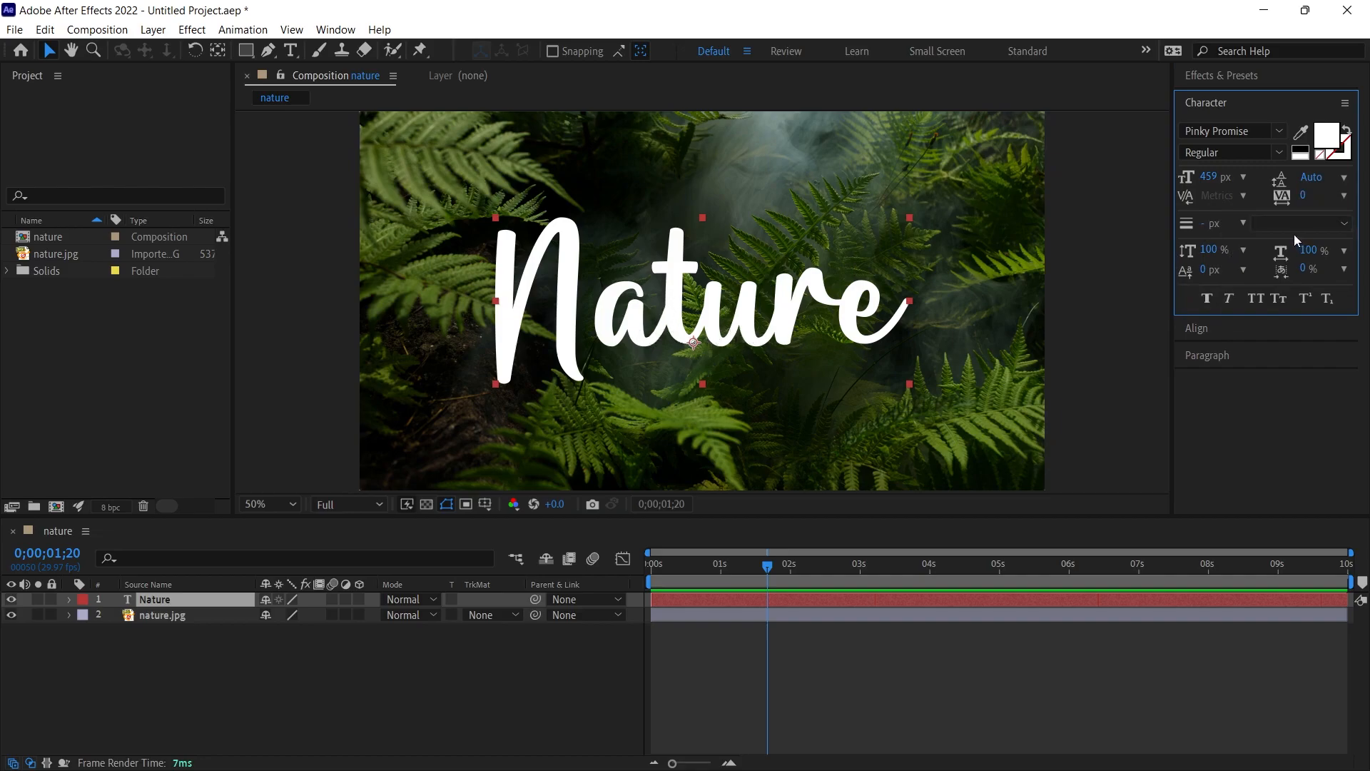
left_click_drag(1303, 195, 1313, 197)
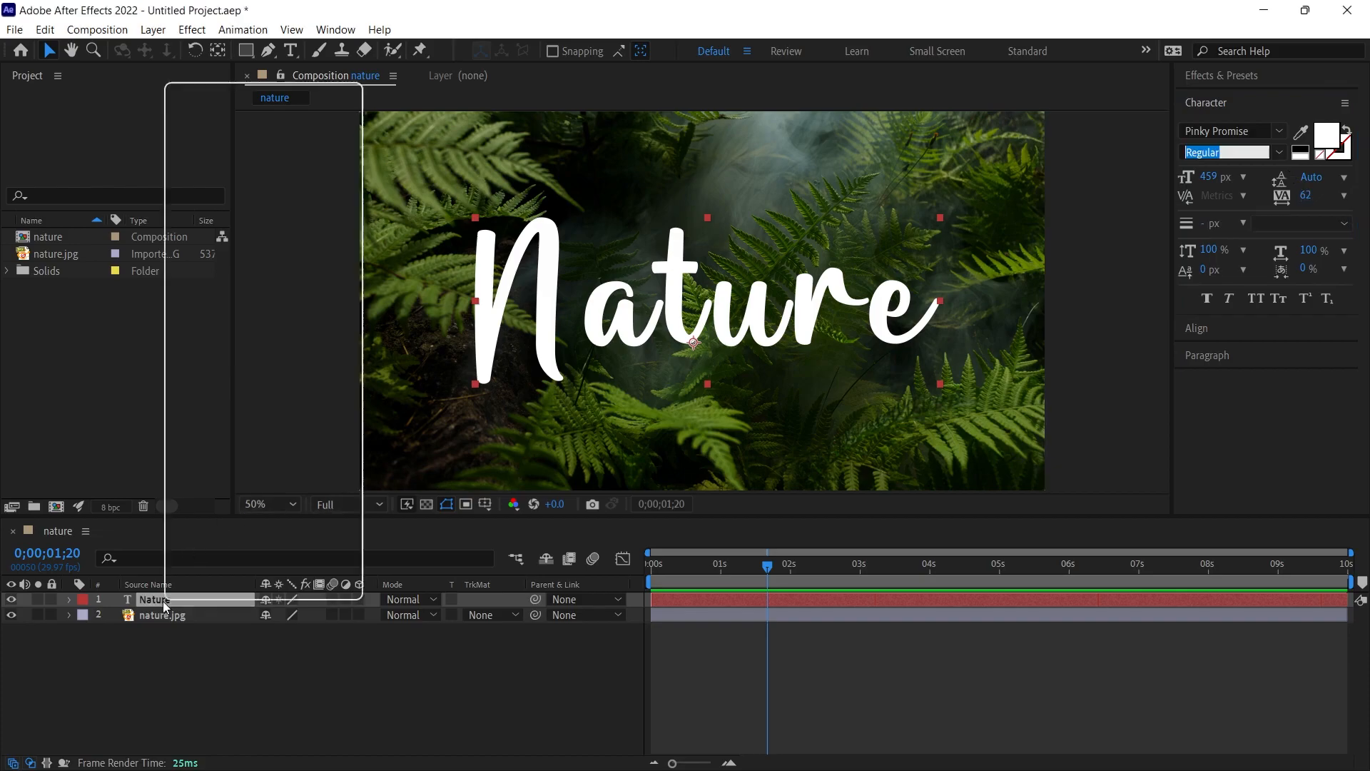
- Create masks from the Nature text layer's letters
right_click(164, 600)
mouse_move(227, 447)
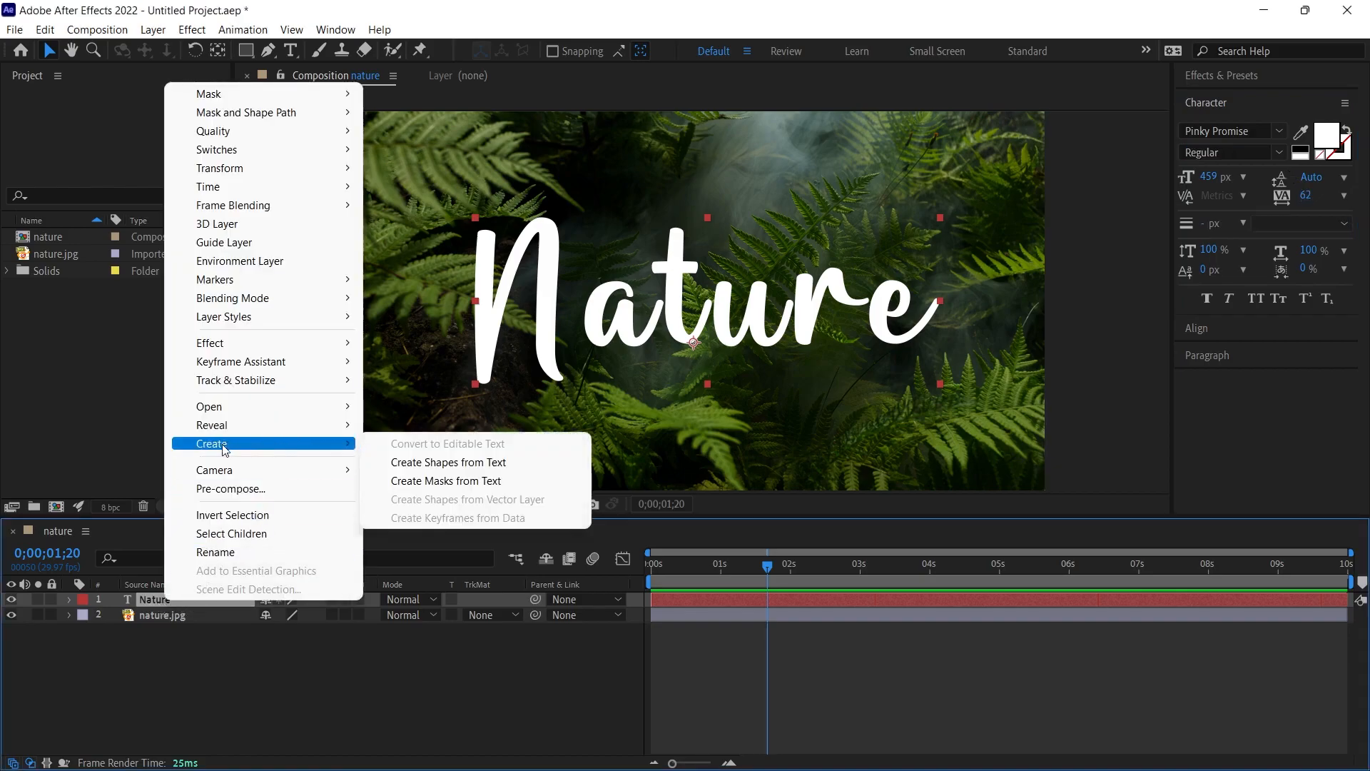
left_click(456, 480)
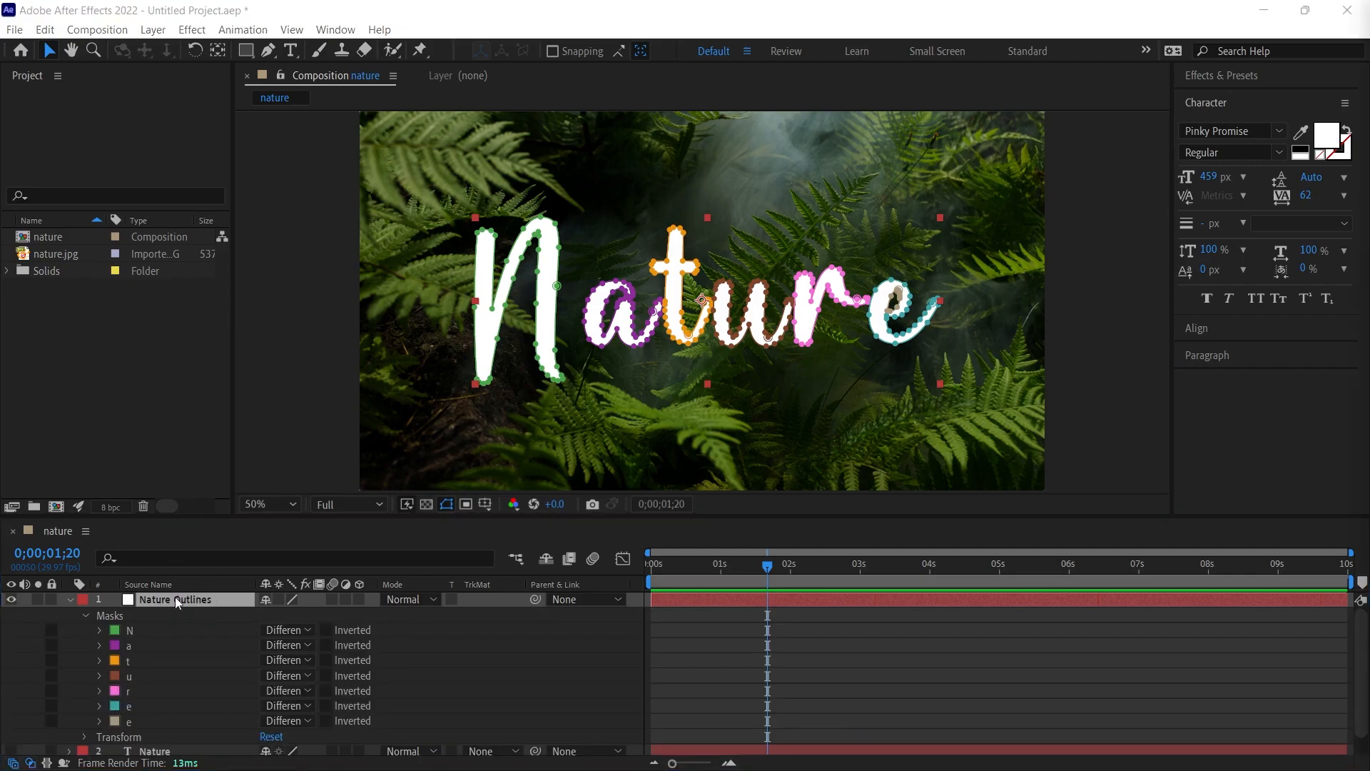
- Apply the Stroke effect to the Nature Outlines layer and have its Effect Controls shown
left_click(192, 29)
mouse_move(286, 280)
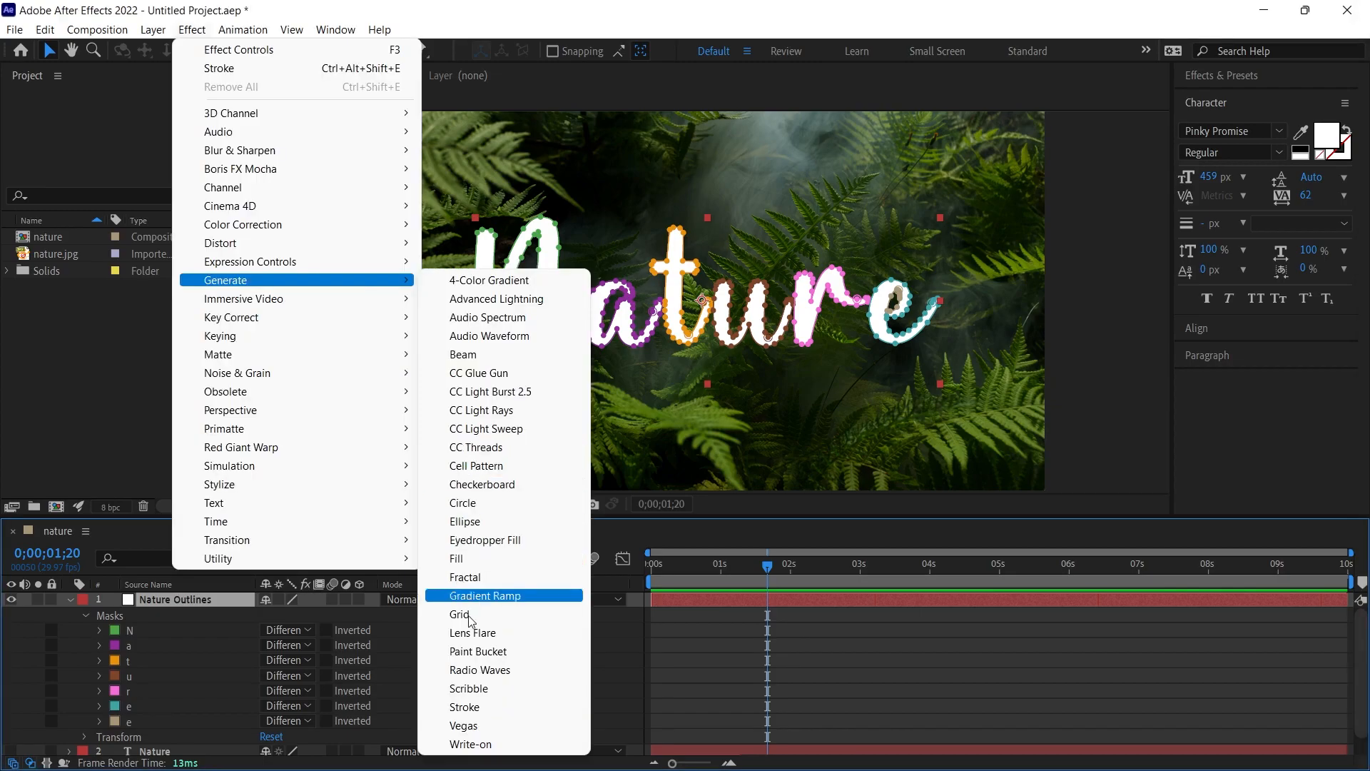
left_click(473, 707)
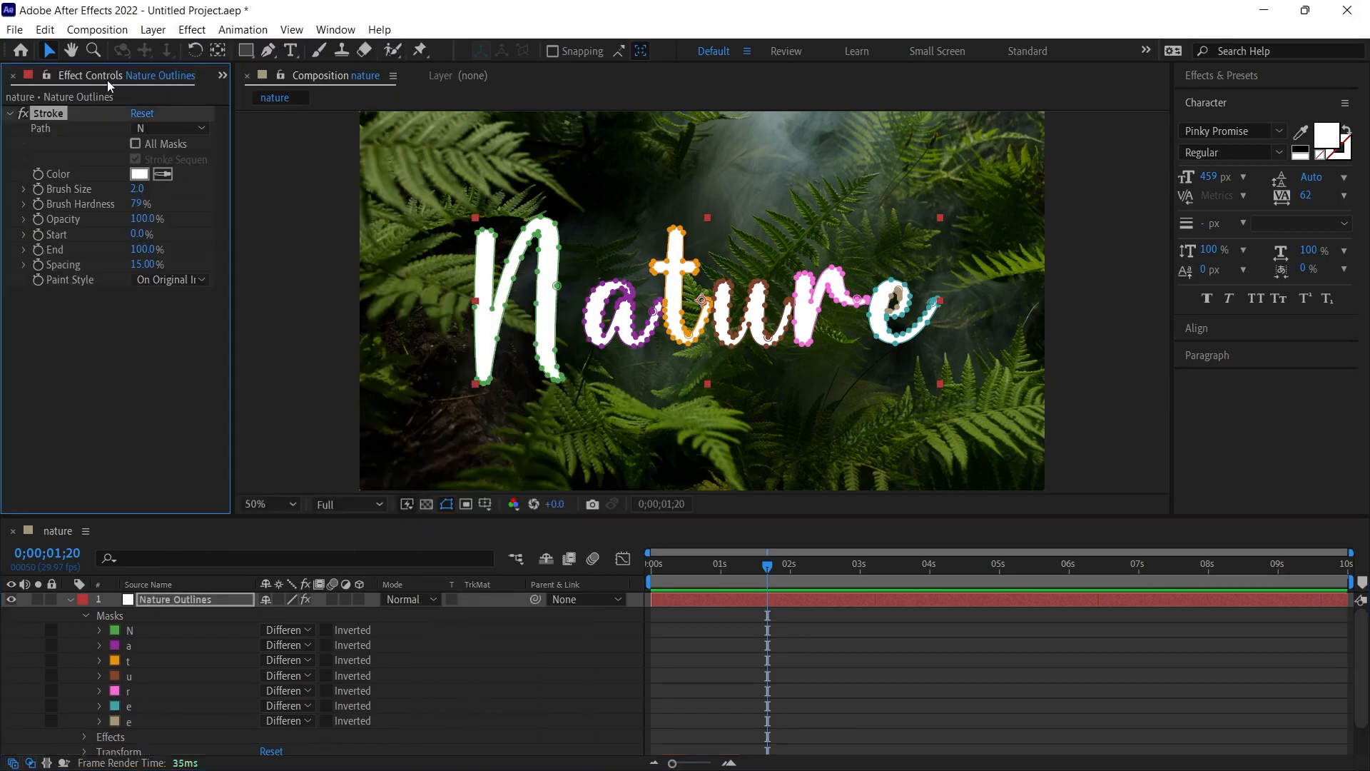
left_click(335, 29)
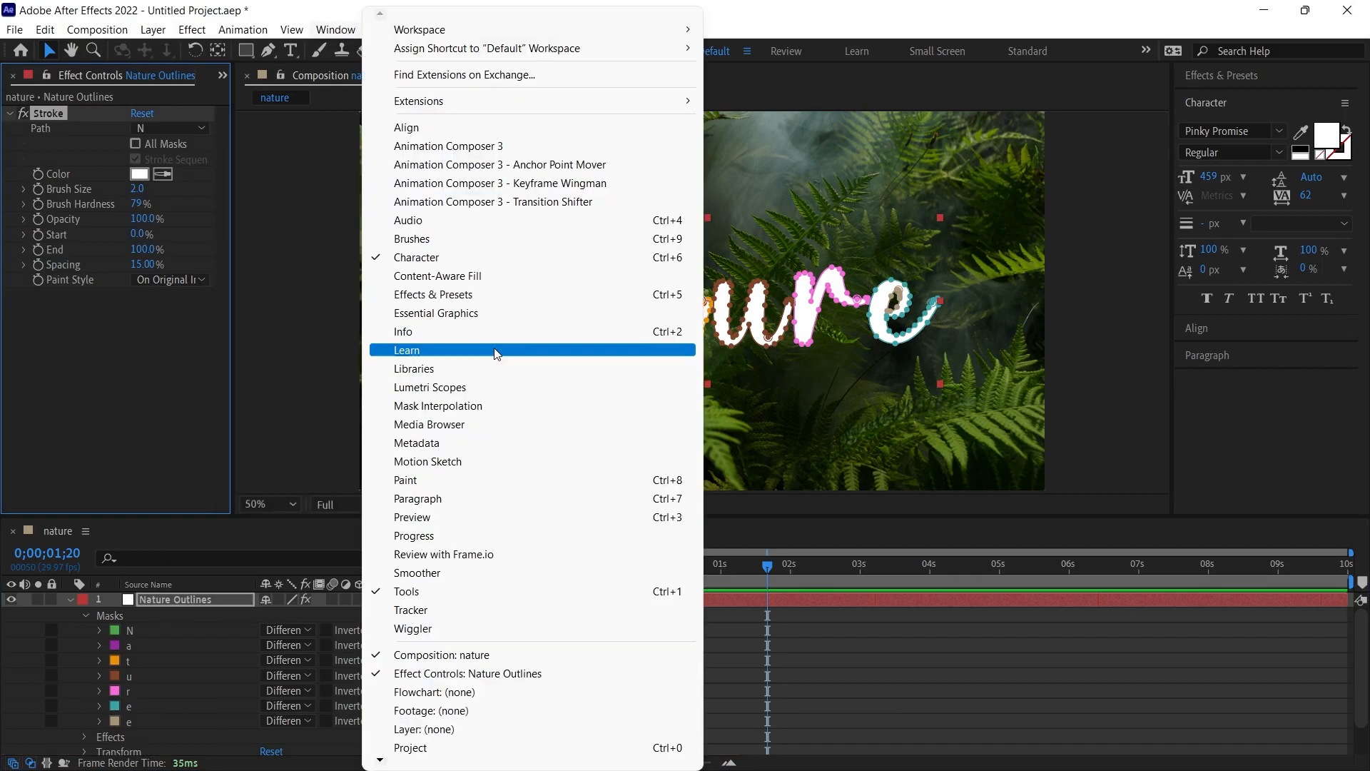
left_click(380, 675)
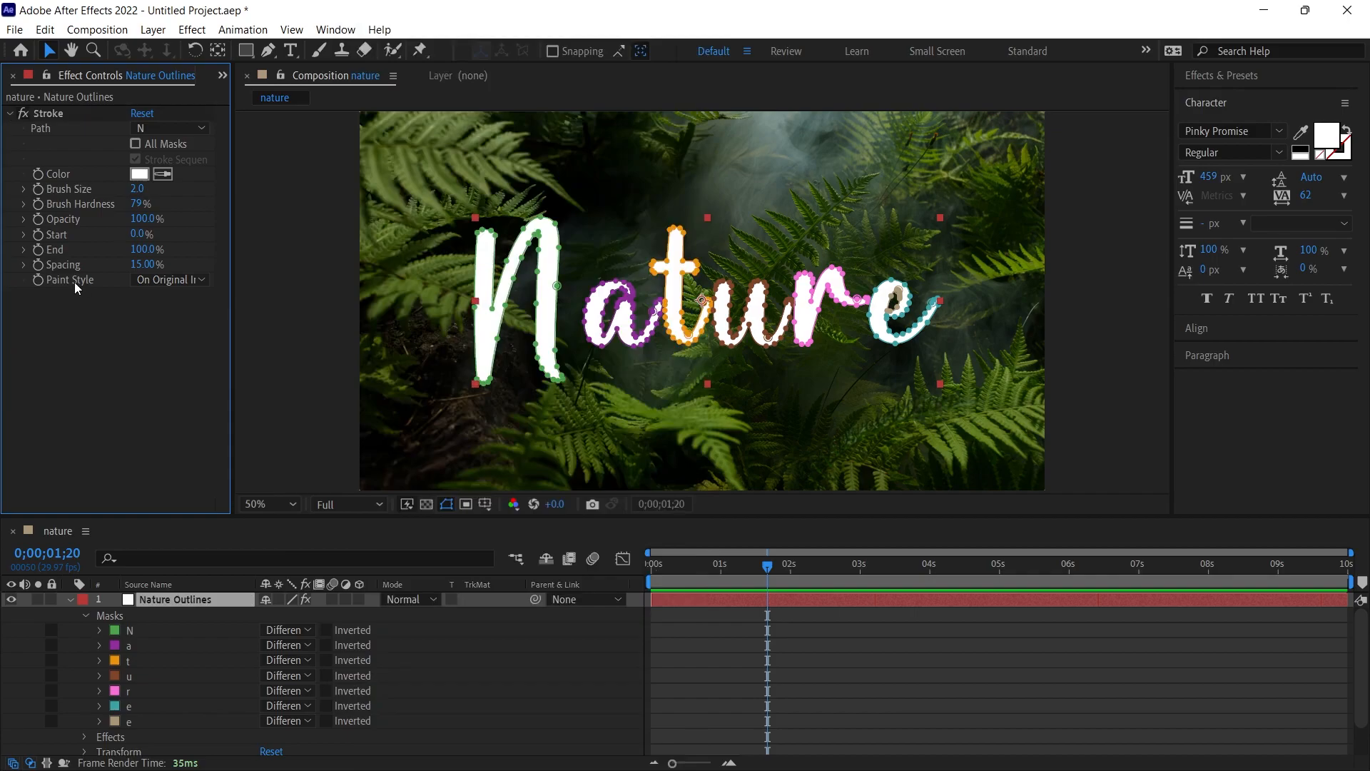
- Set the Stroke effect's Paint Style to Reveal Original Image
left_click(171, 280)
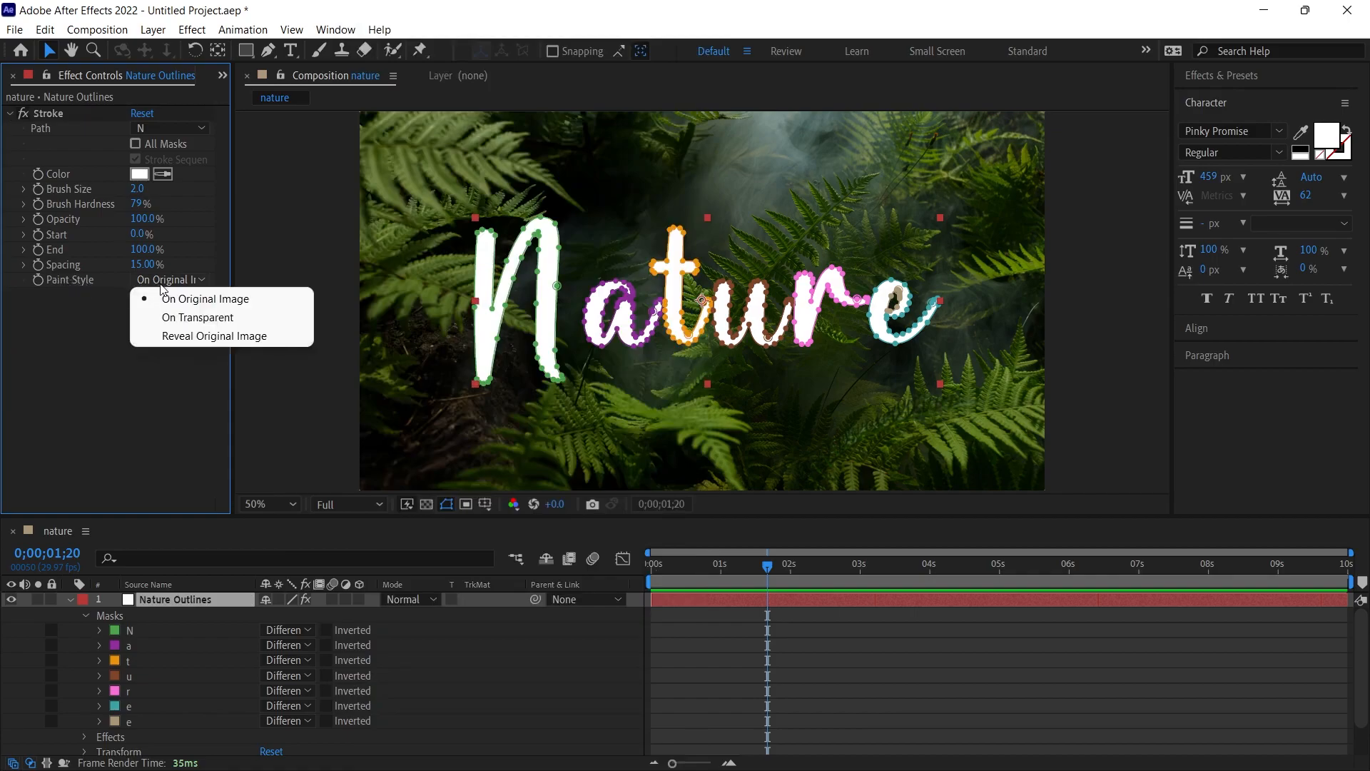
left_click(166, 336)
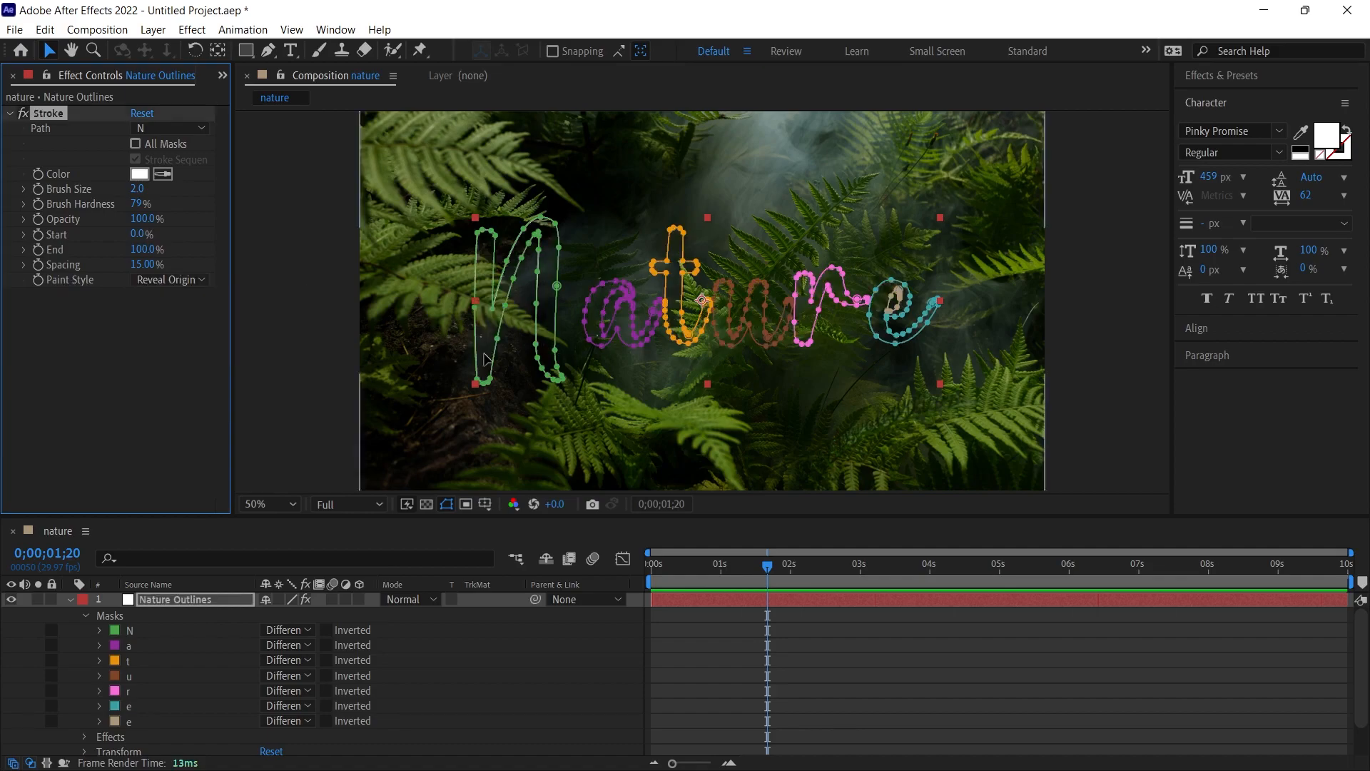
left_click(327, 344)
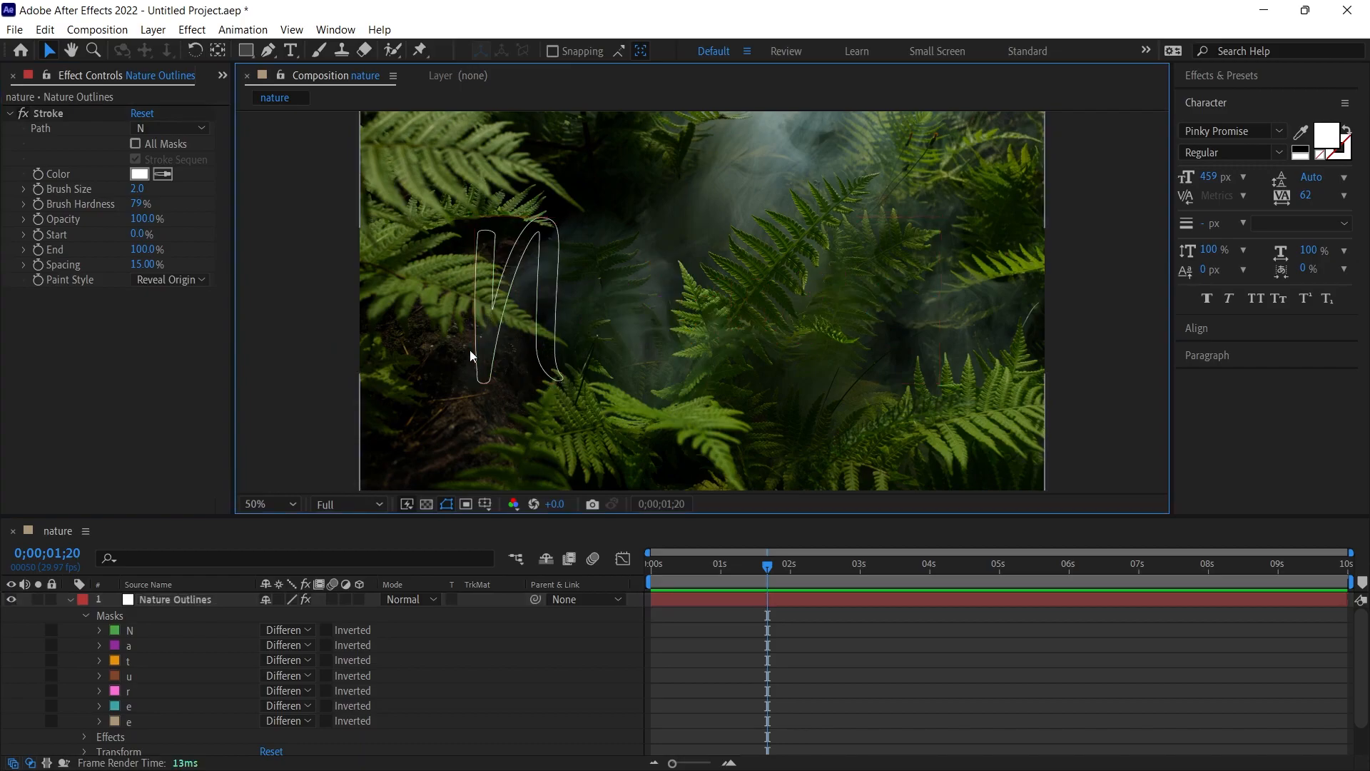
- Increase the Stroke brush size to 51.8 and apply the stroke to all masks
left_click_drag(137, 189, 636, 248)
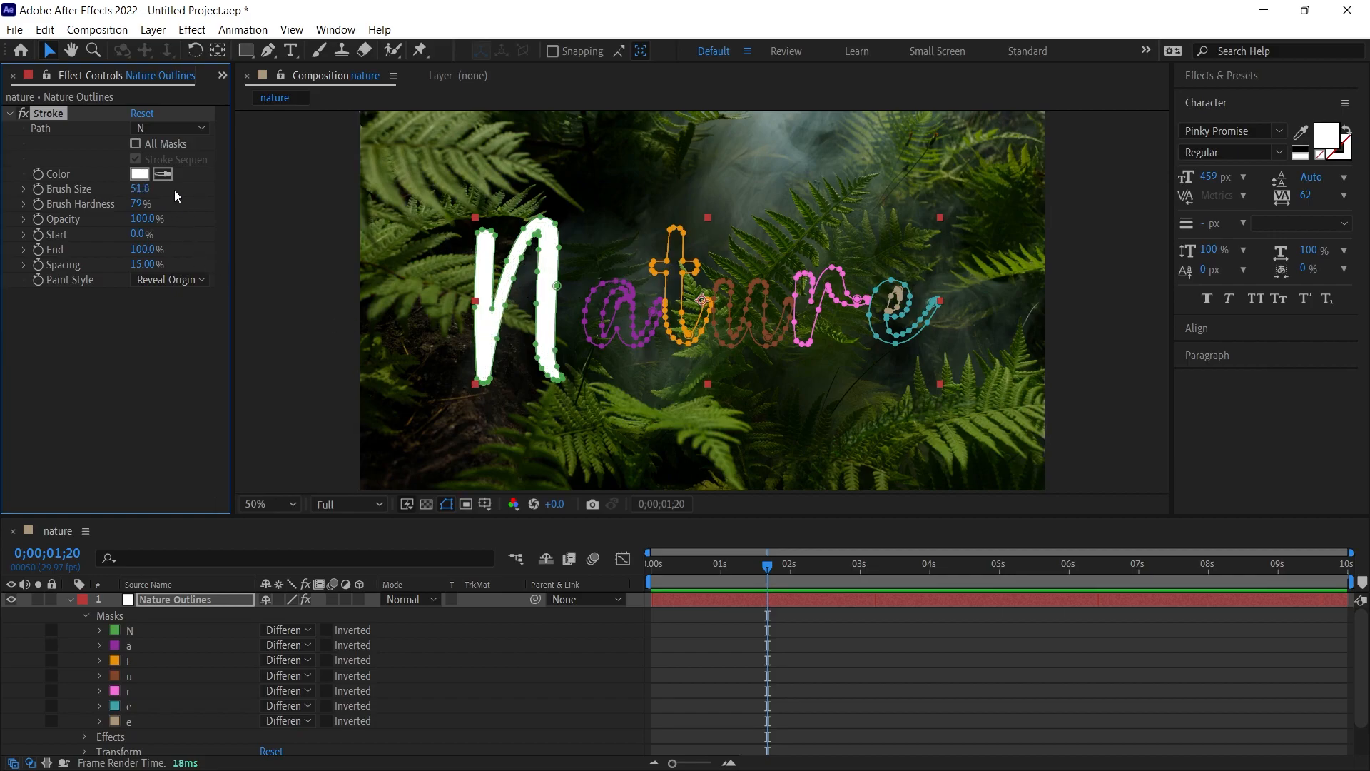
left_click(134, 144)
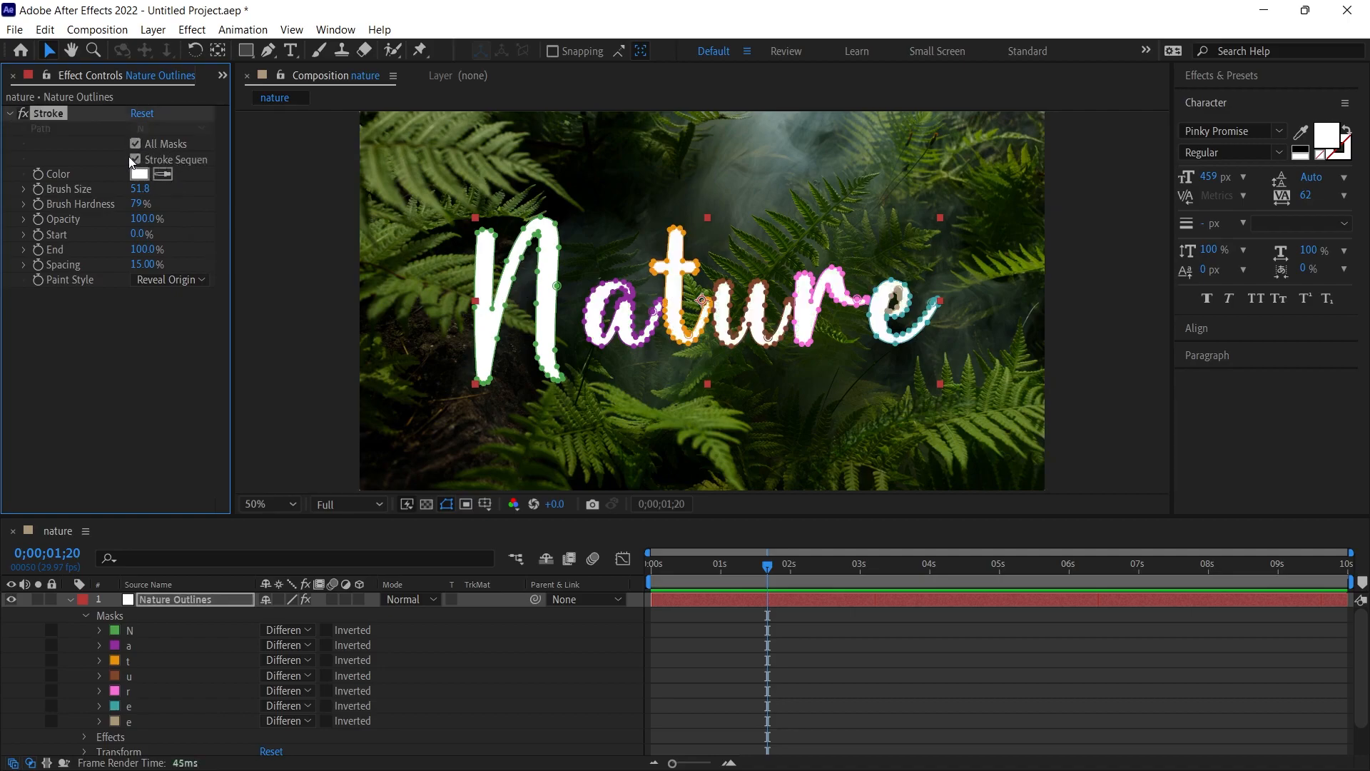
left_click(768, 320)
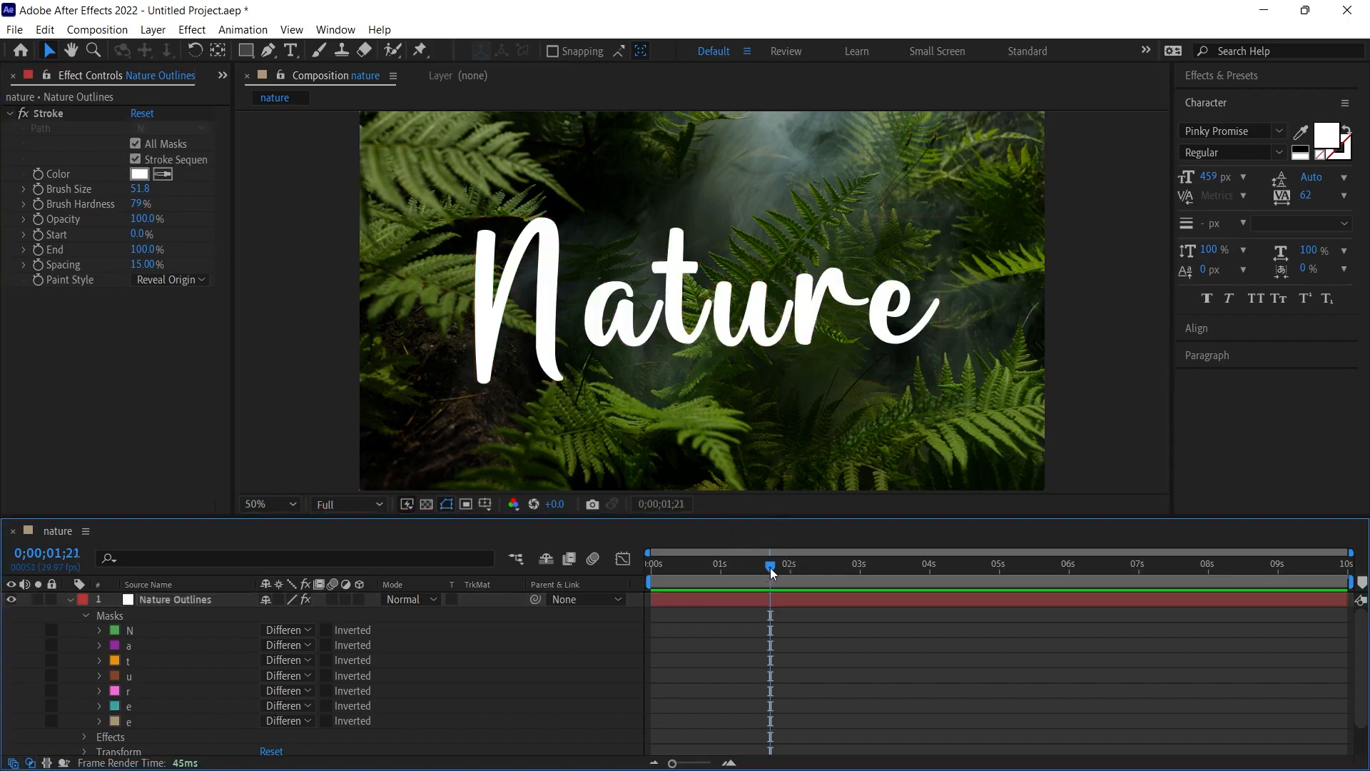
- Keyframe the Stroke effect's End value from 0% at 0;00;00;00 to 100% at 0;00;01;17
left_click_drag(769, 565, 616, 566)
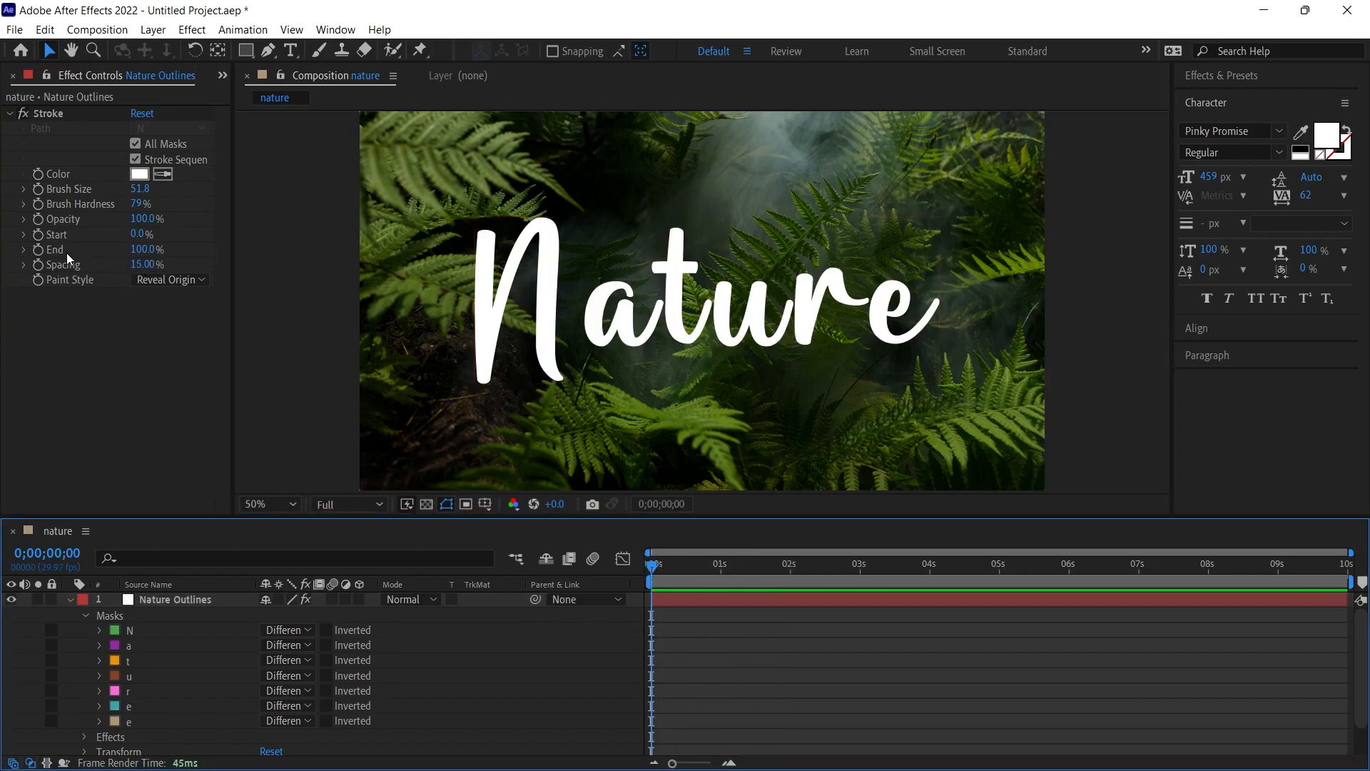
left_click(147, 250)
type("0")
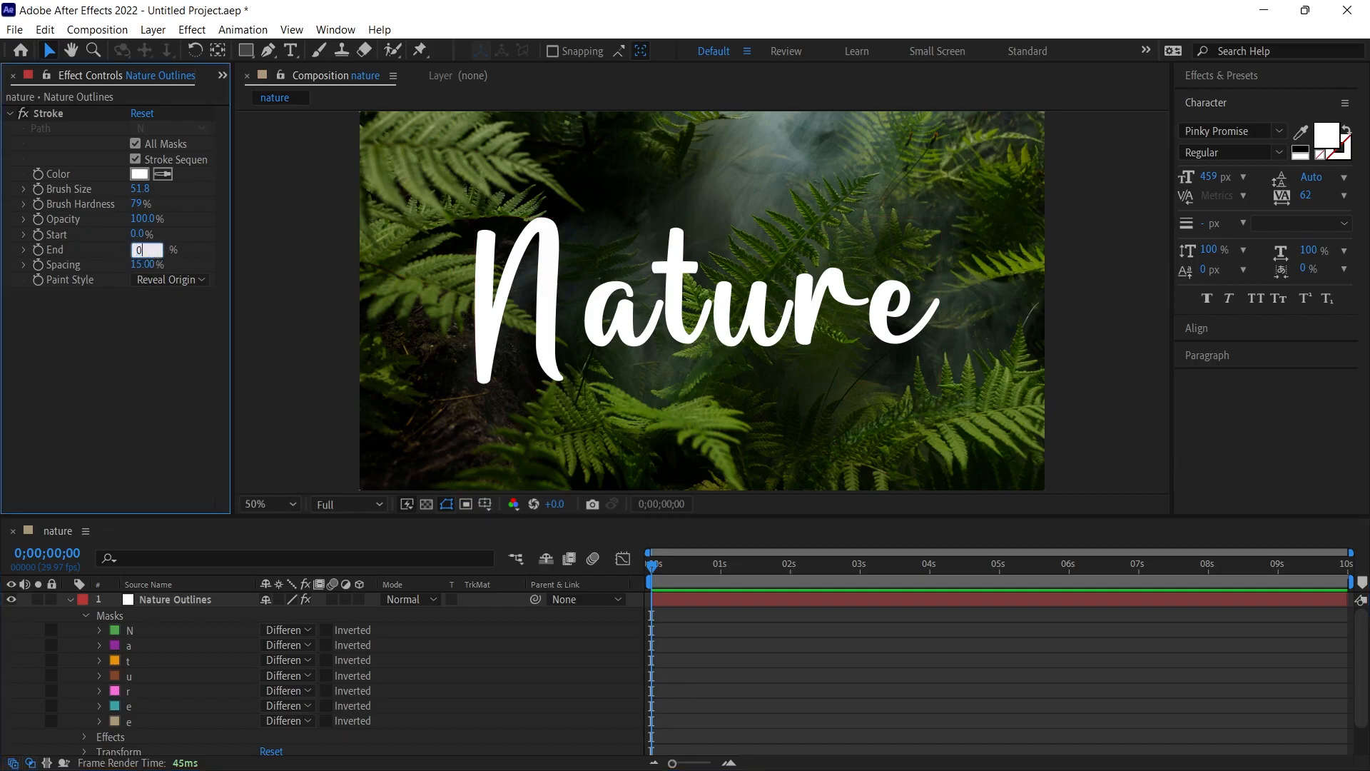
key("Return")
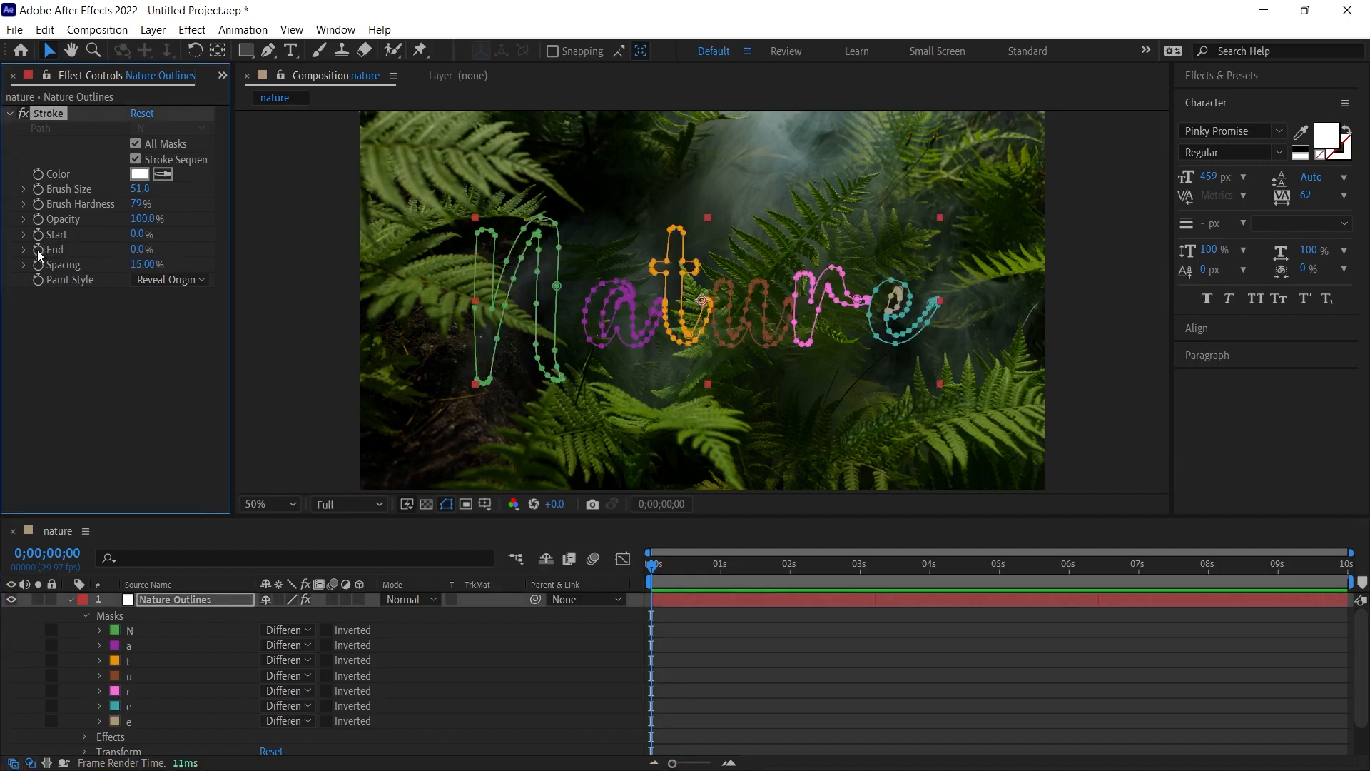
left_click_drag(653, 565, 760, 565)
left_click_drag(137, 249, 218, 248)
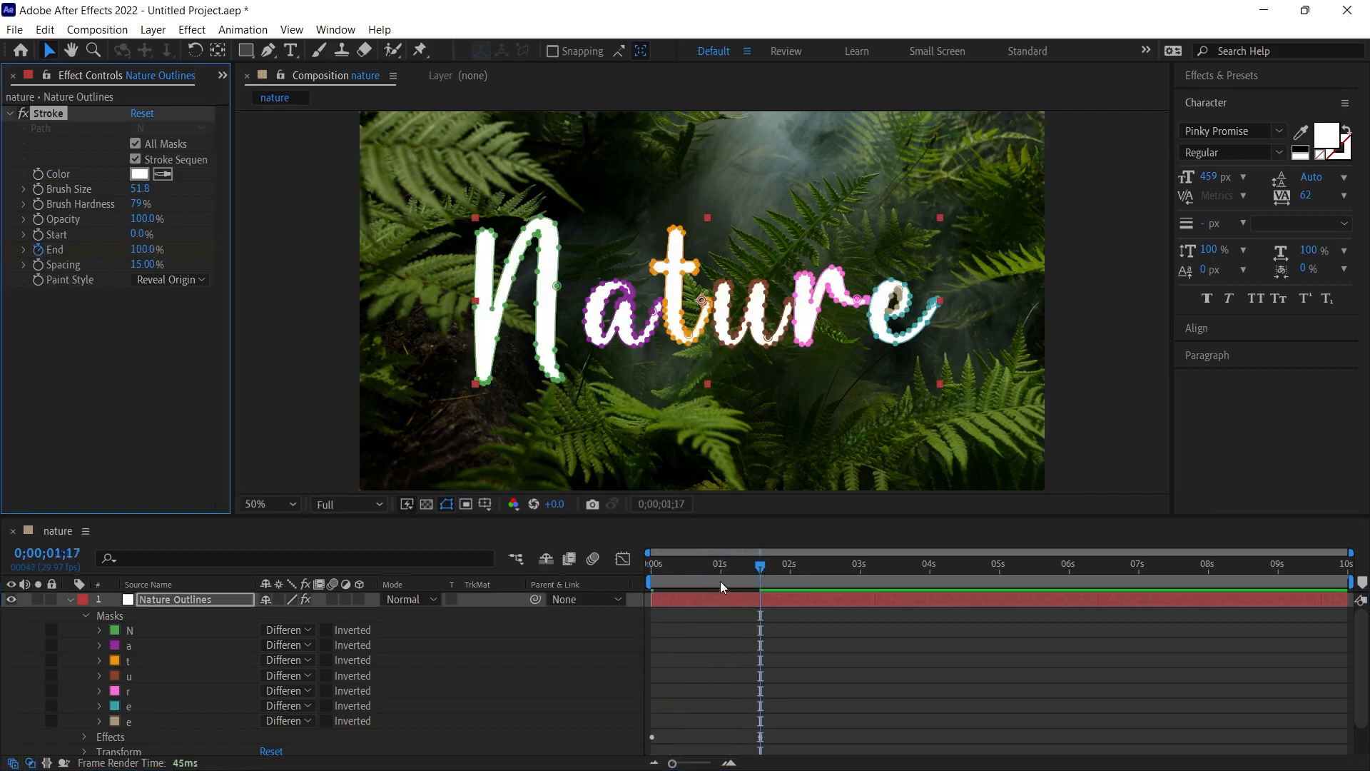
- Preview the text write-on animation from the beginning of the composition
left_click_drag(752, 562, 609, 565)
key("space")
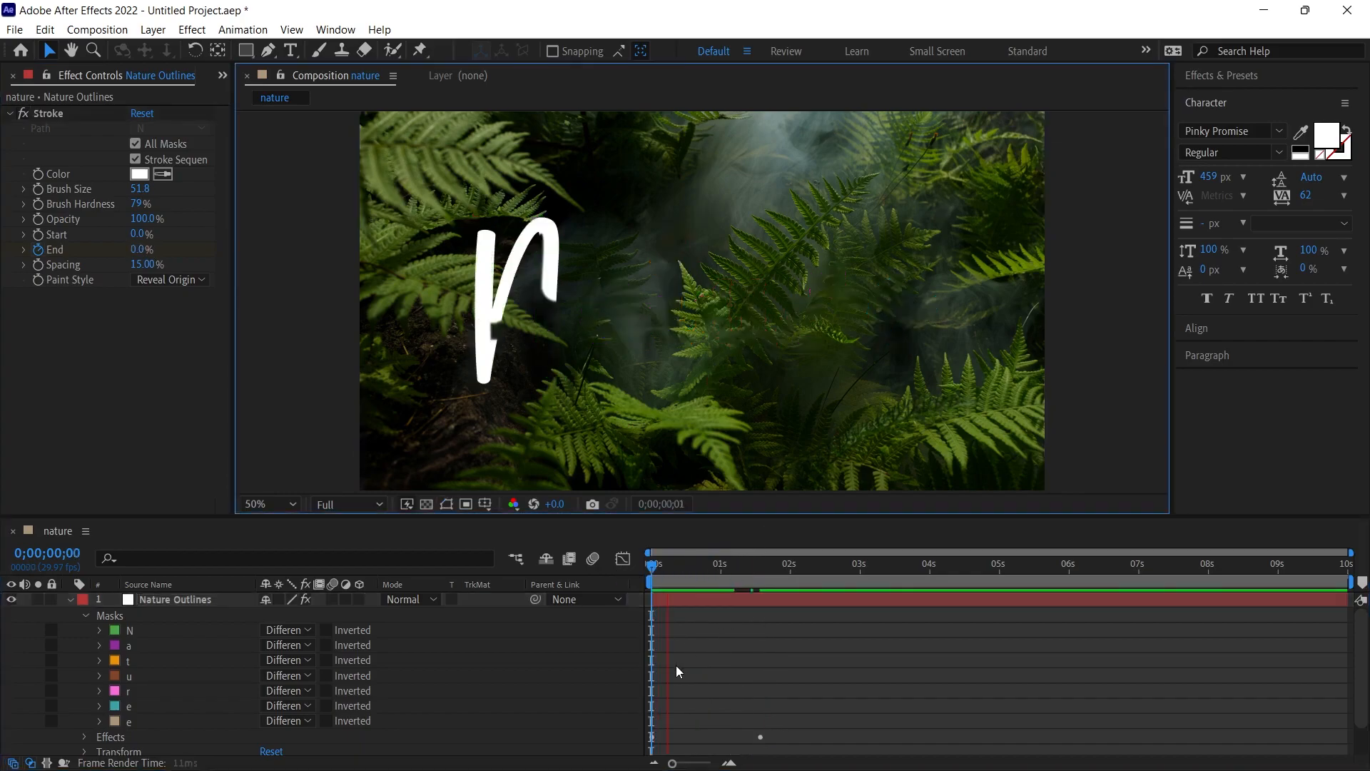
left_click_drag(759, 563, 632, 563)
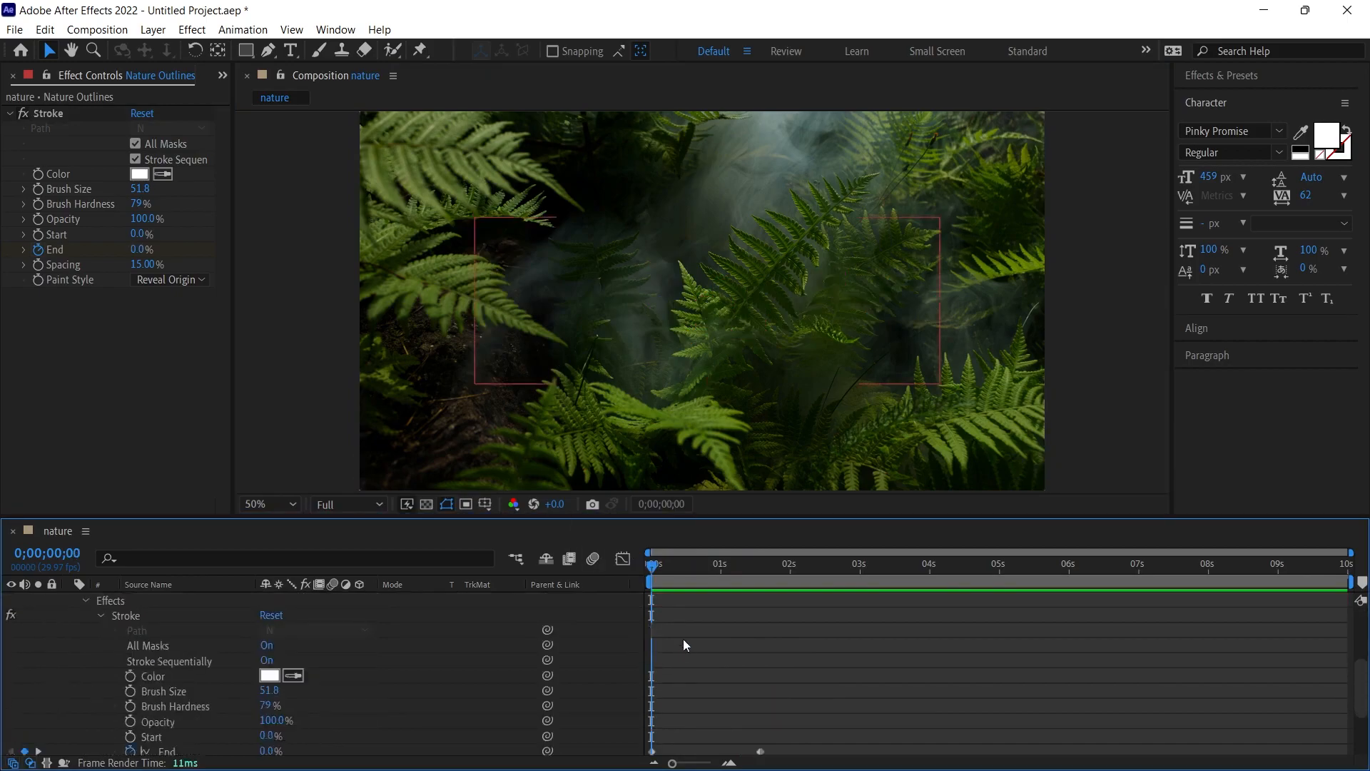
- Apply Easy Ease to both keyframes of the Stroke effect's End property
scroll(683, 639, "down", 2)
scroll(755, 651, "up", 1)
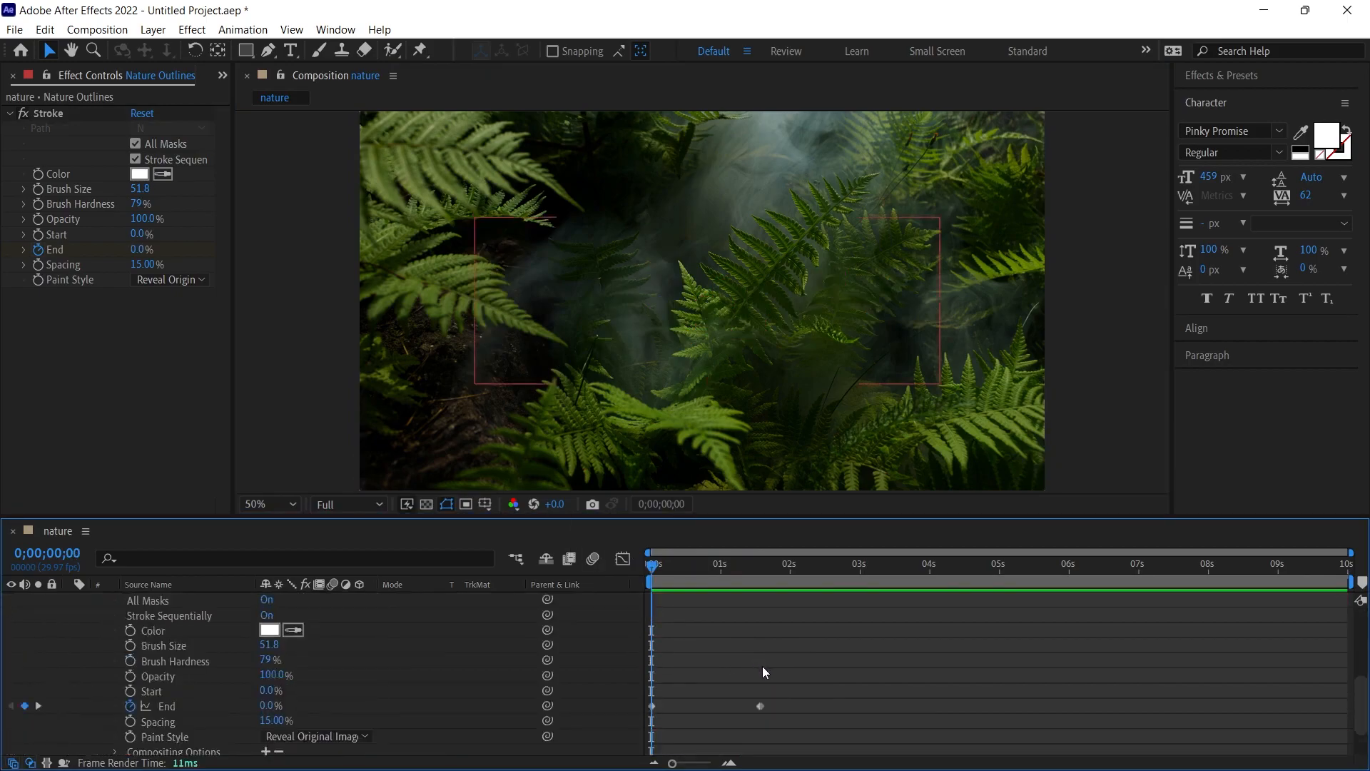
left_click_drag(774, 674, 639, 723)
key("F9")
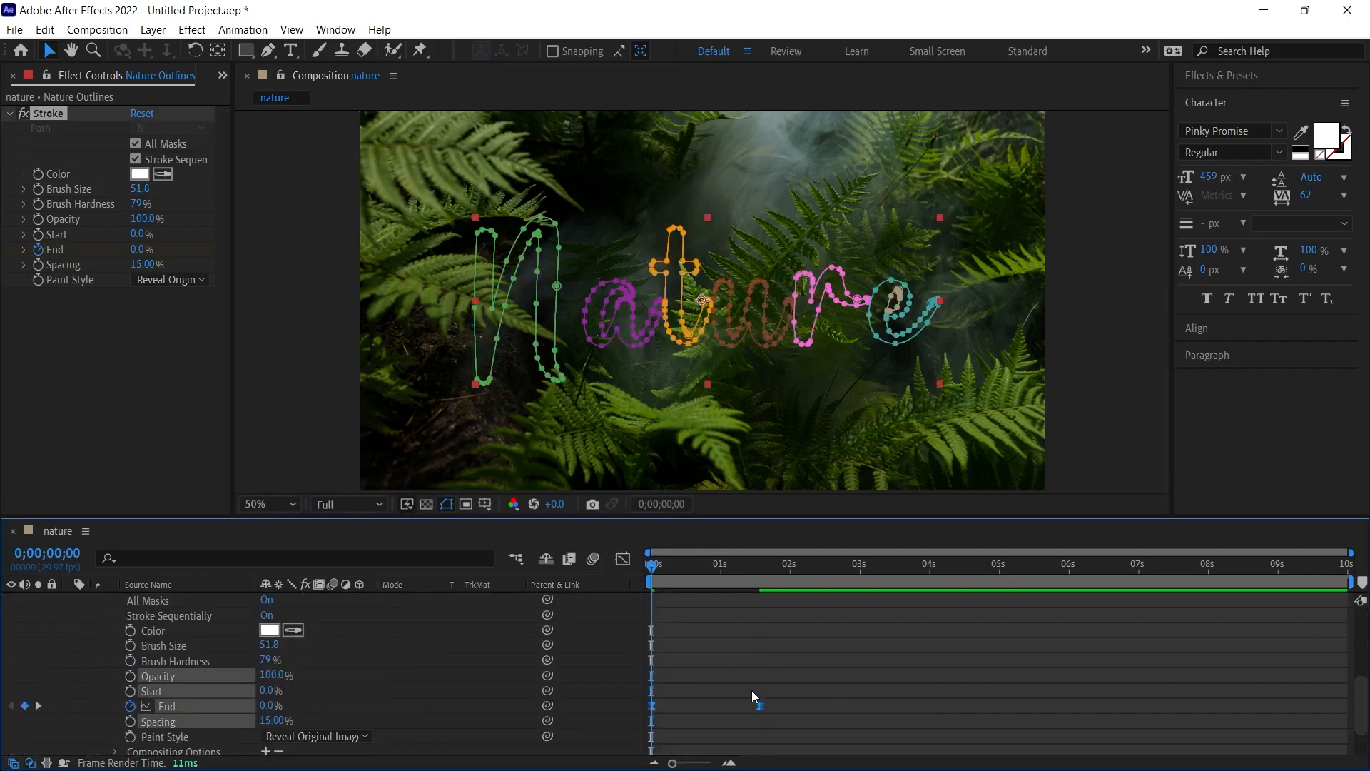
- In the Graph Editor's speed graph, lengthen the last End keyframe's easing handle toward the start, and return to the layer timeline
left_click(620, 560)
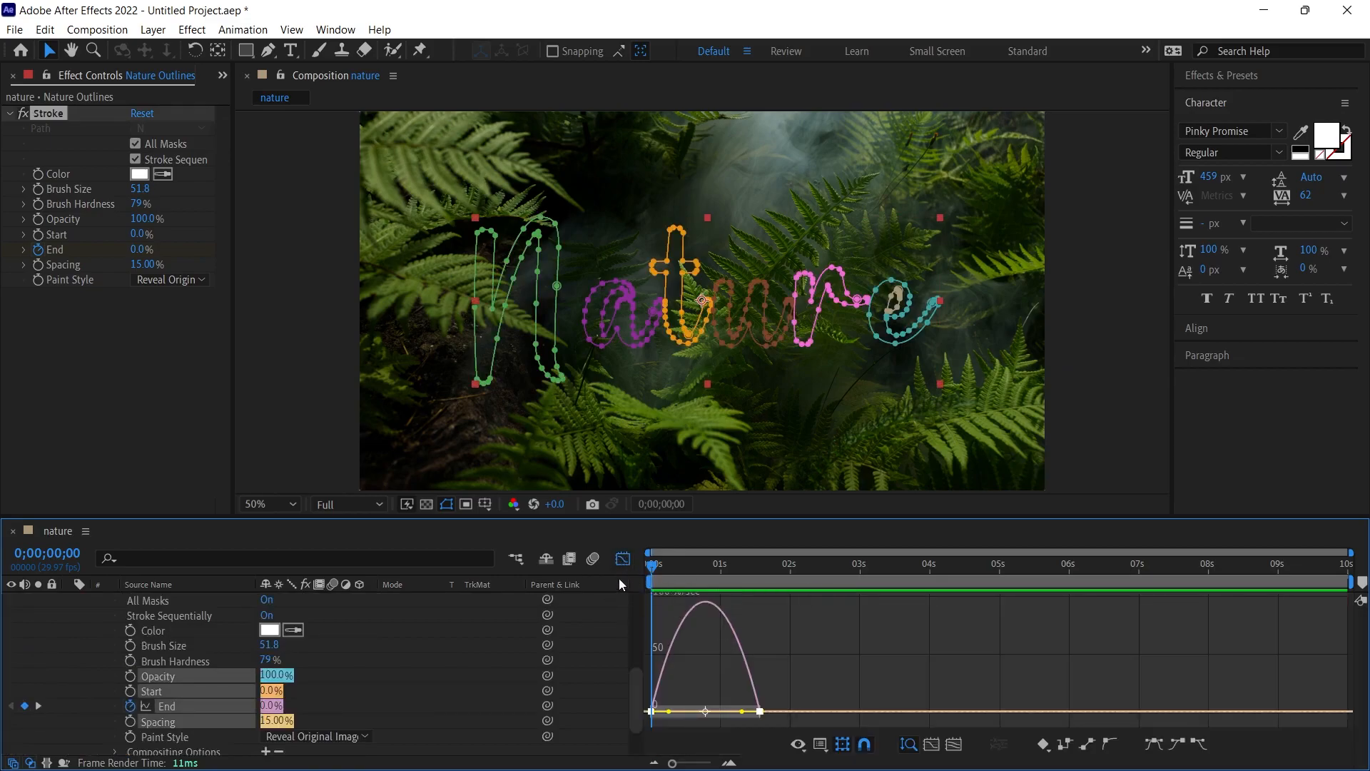
right_click(790, 670)
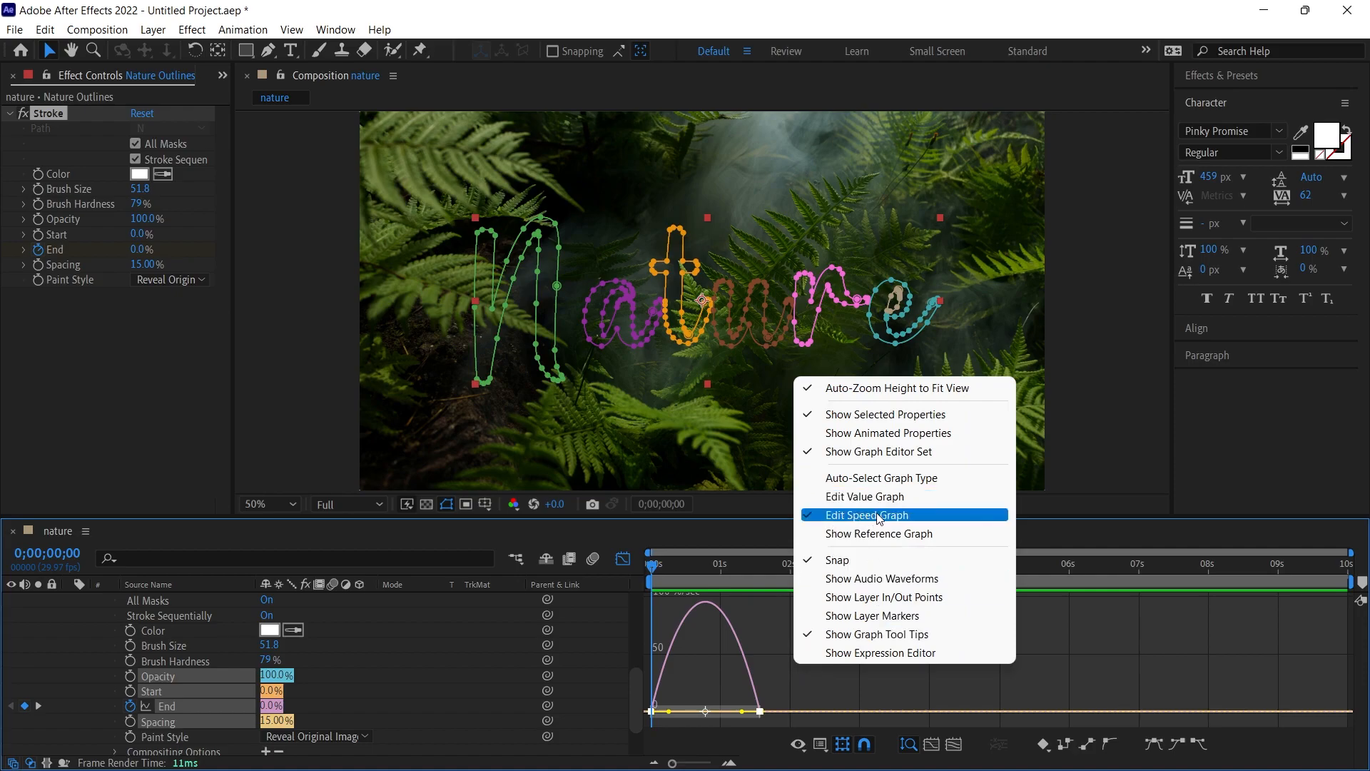
left_click(782, 696)
left_click(783, 697)
left_click_drag(785, 675, 644, 724)
left_click_drag(743, 711, 716, 711)
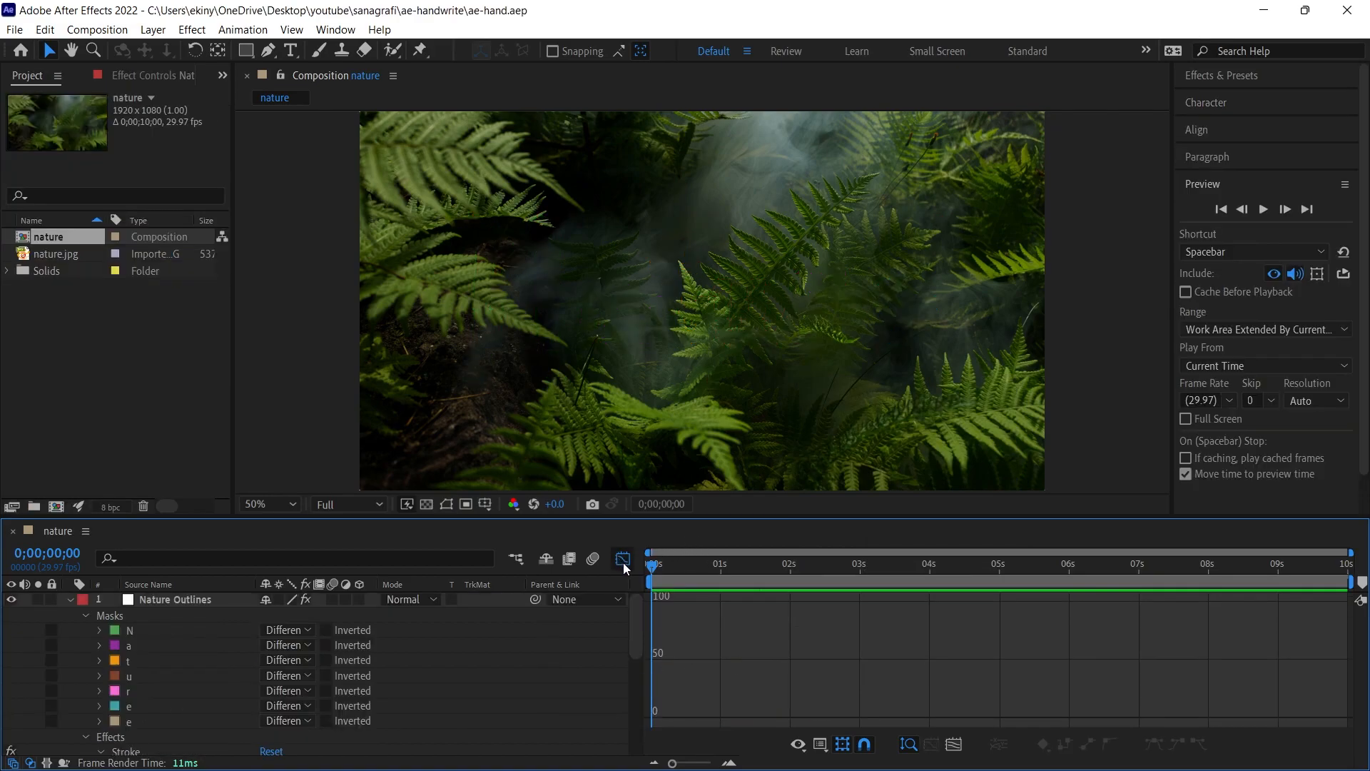
left_click(622, 560)
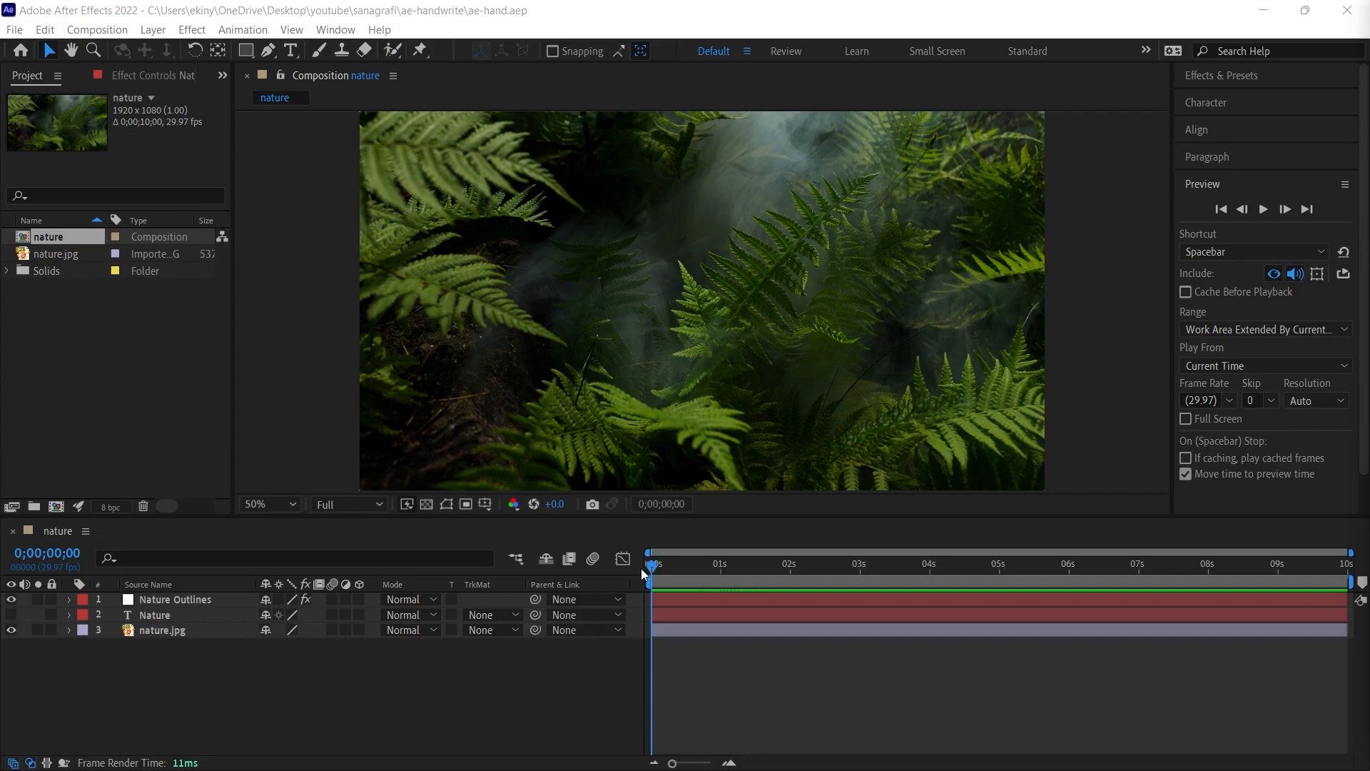
- Move the current time to 0;00;02;00 to view the fully written text
left_click(790, 563)
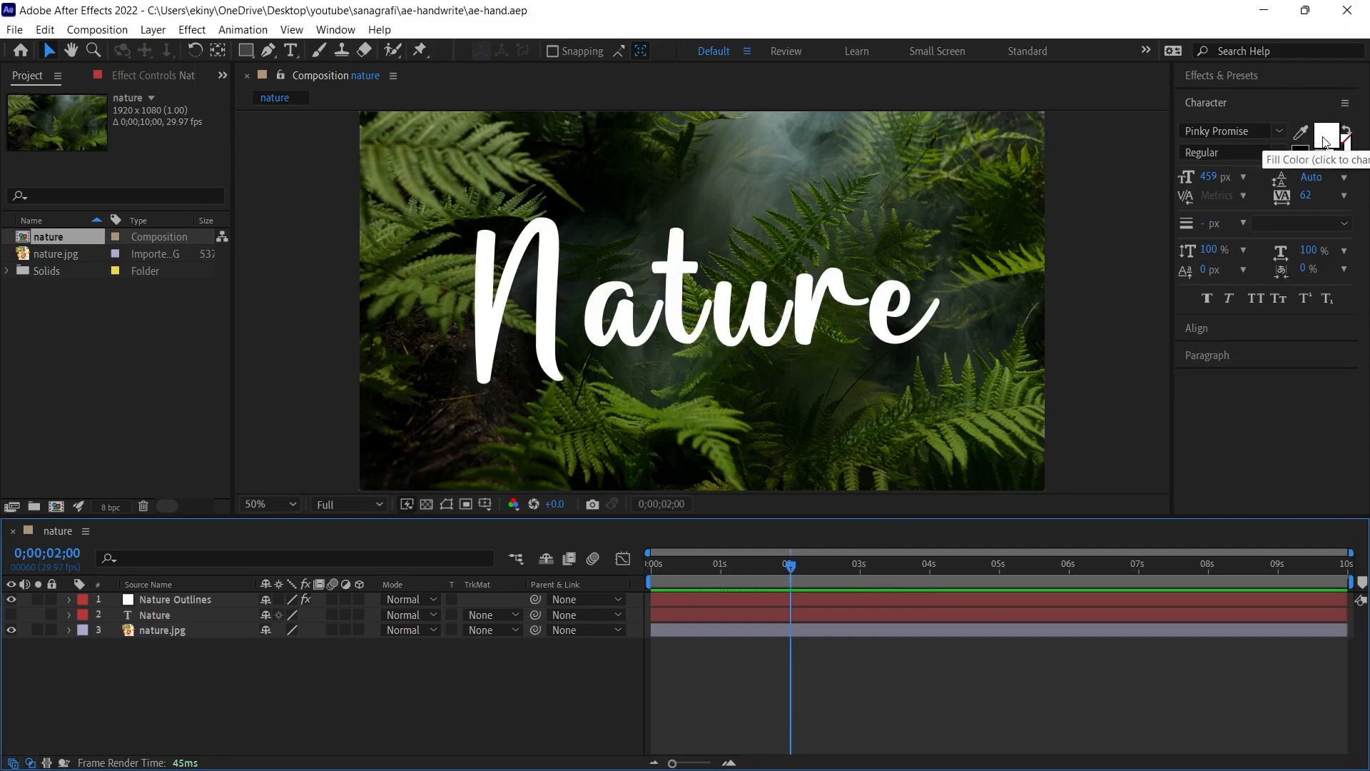
- Apply the Tint effect to the Nature Outlines layer and set its Map White To colour to bright turquoise
left_click(175, 600)
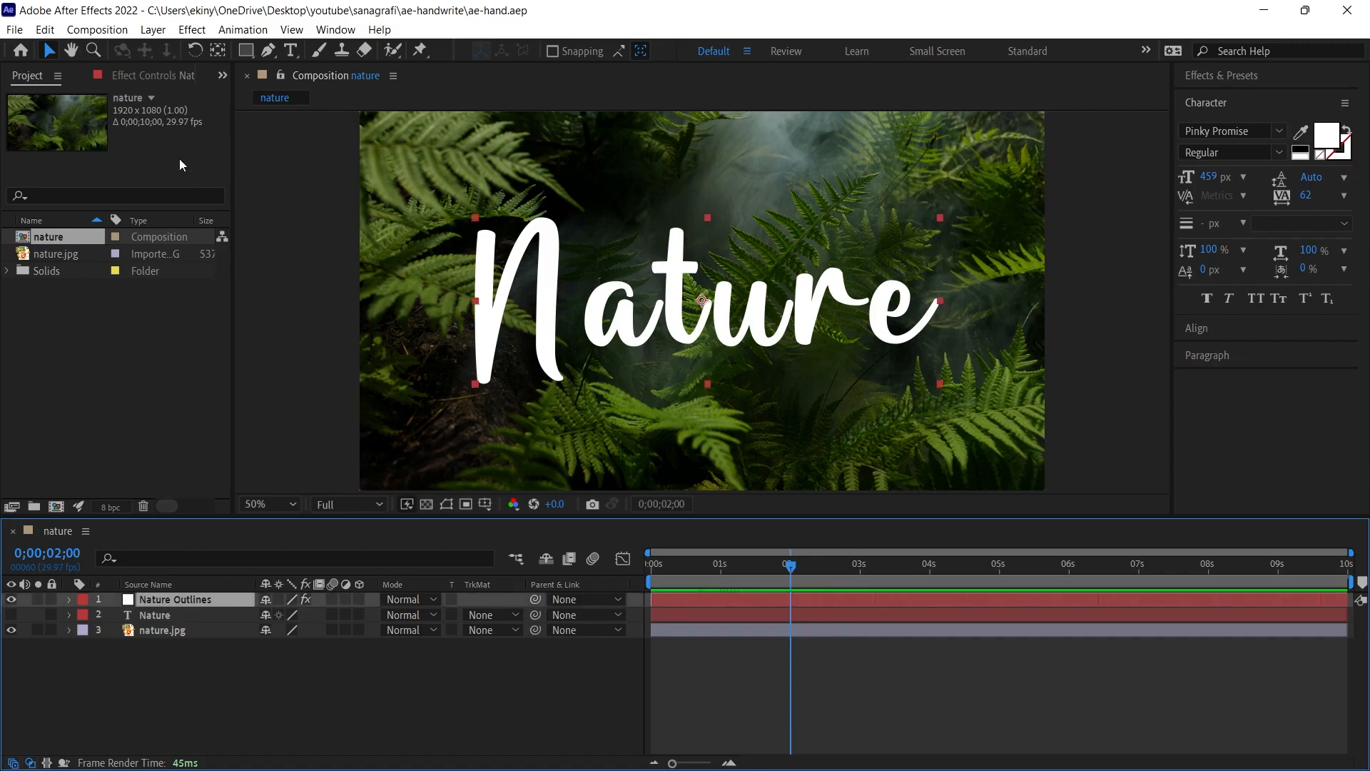
left_click(191, 29)
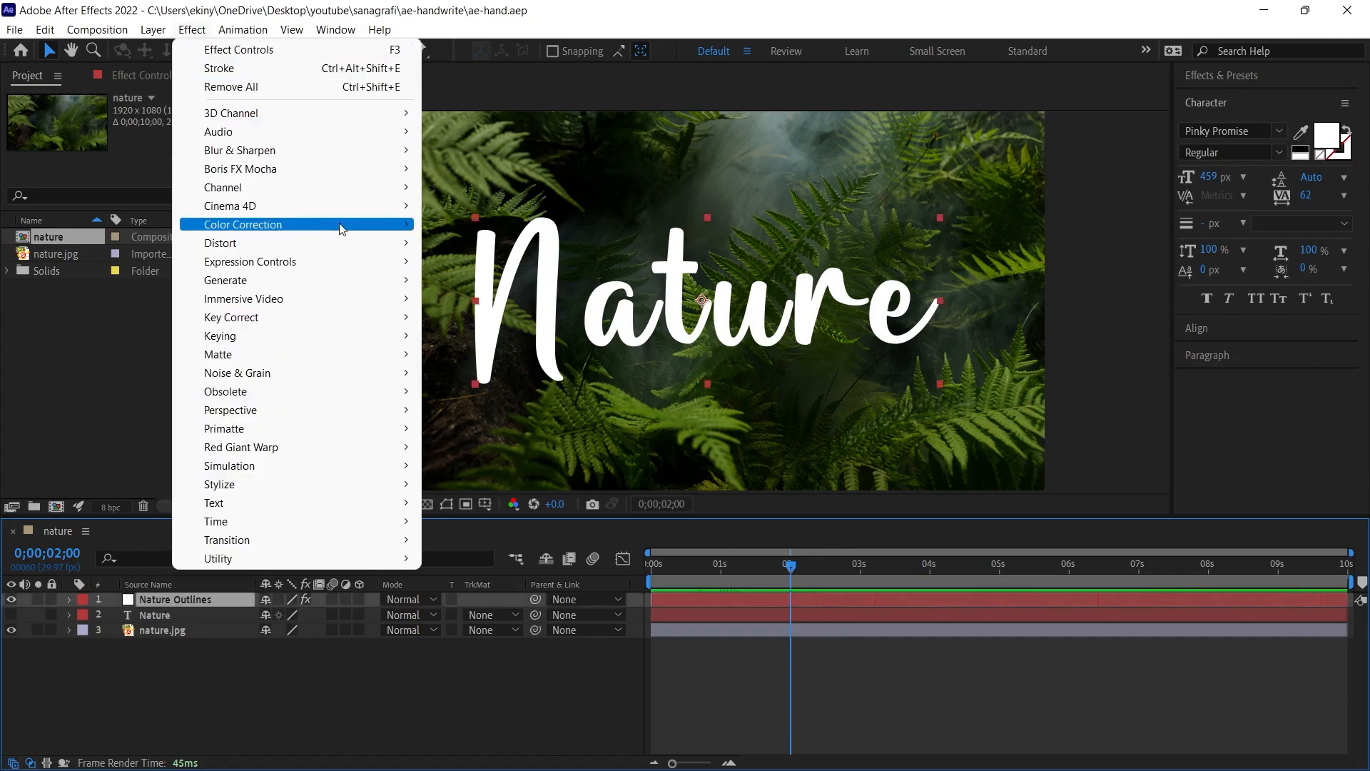
mouse_move(272, 227)
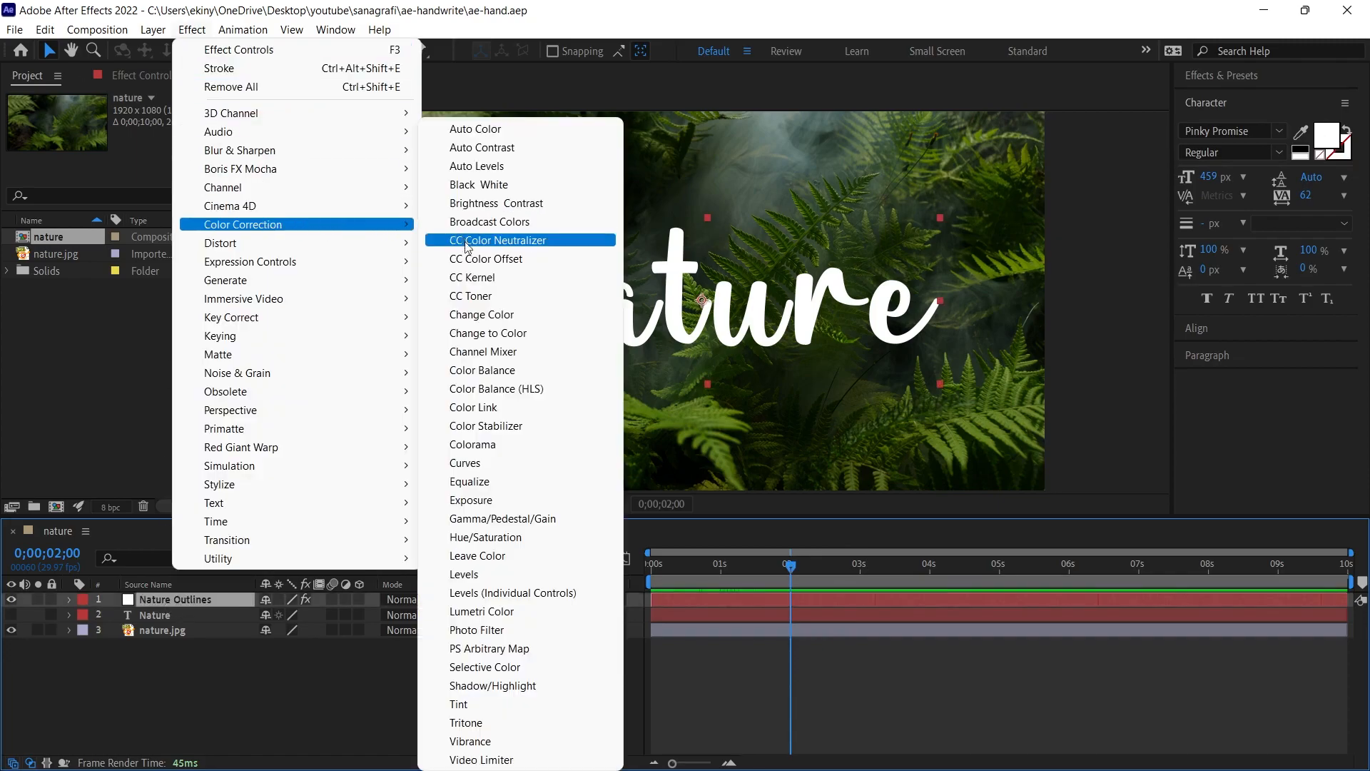
left_click(462, 706)
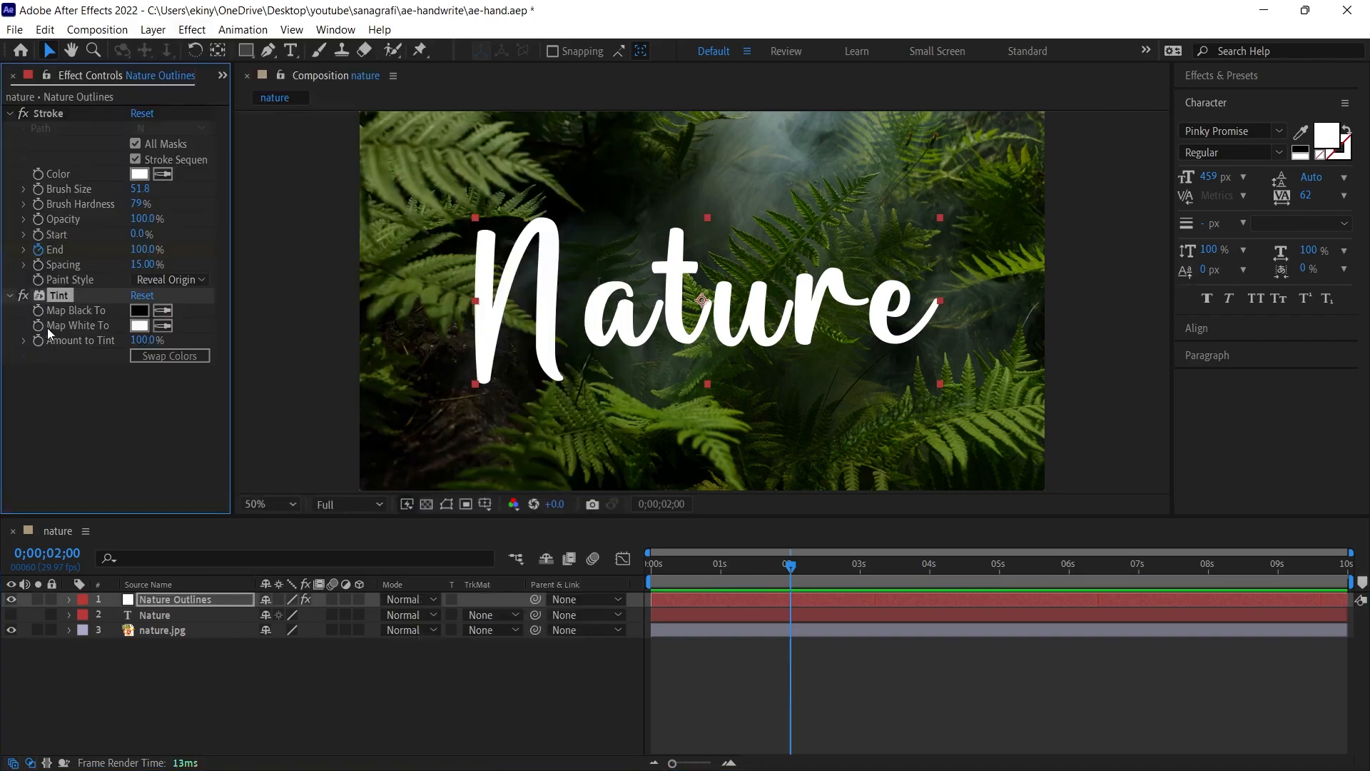
left_click(139, 326)
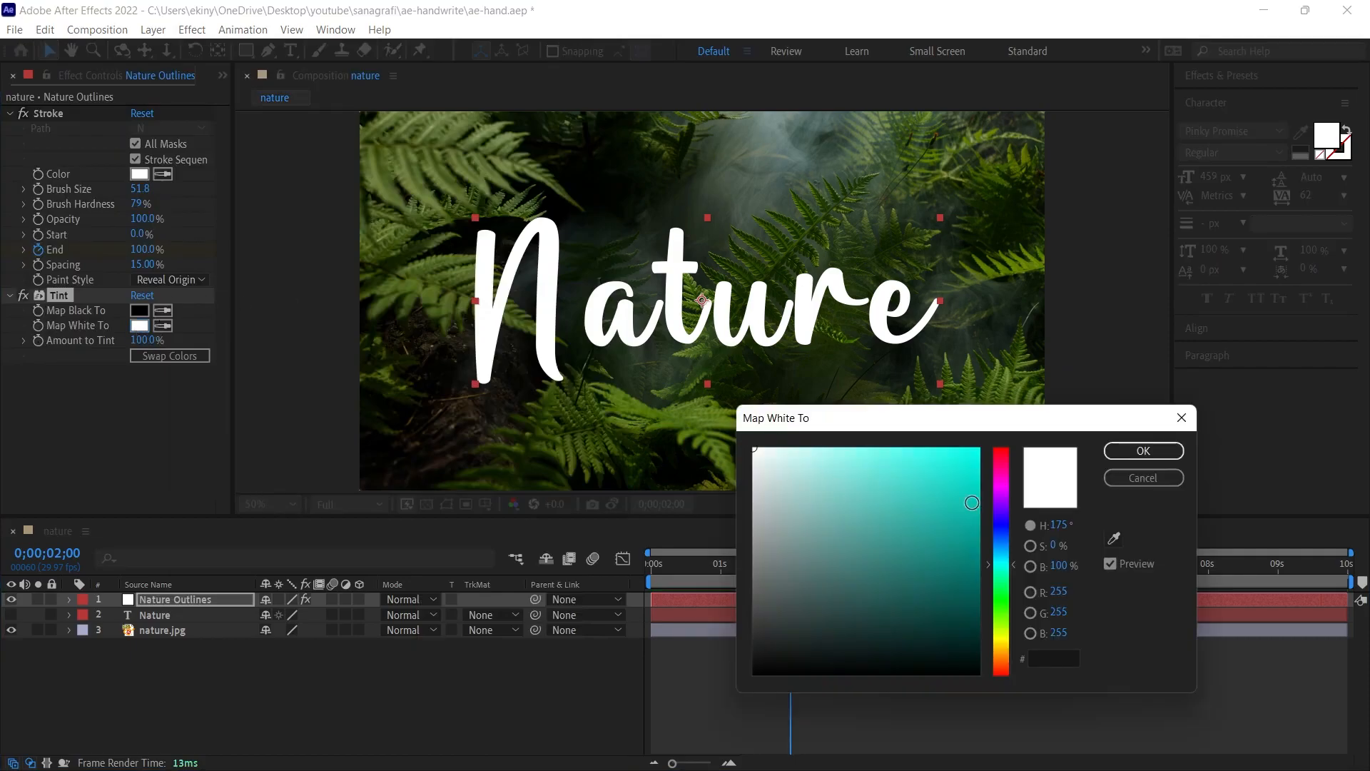
left_click_drag(930, 476, 985, 452)
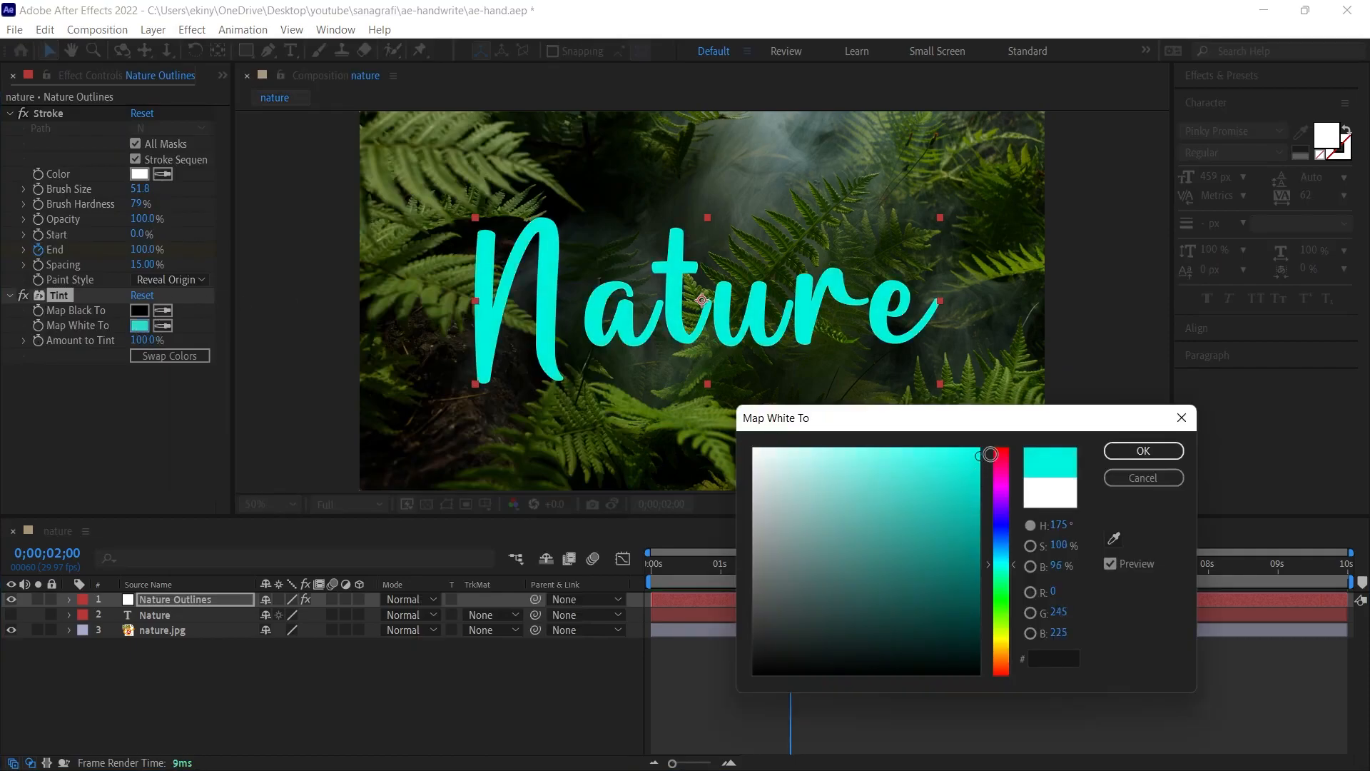
key("Return")
- Return to the start of the composition and try another Map White To colour in the Tint effect
left_click(651, 565)
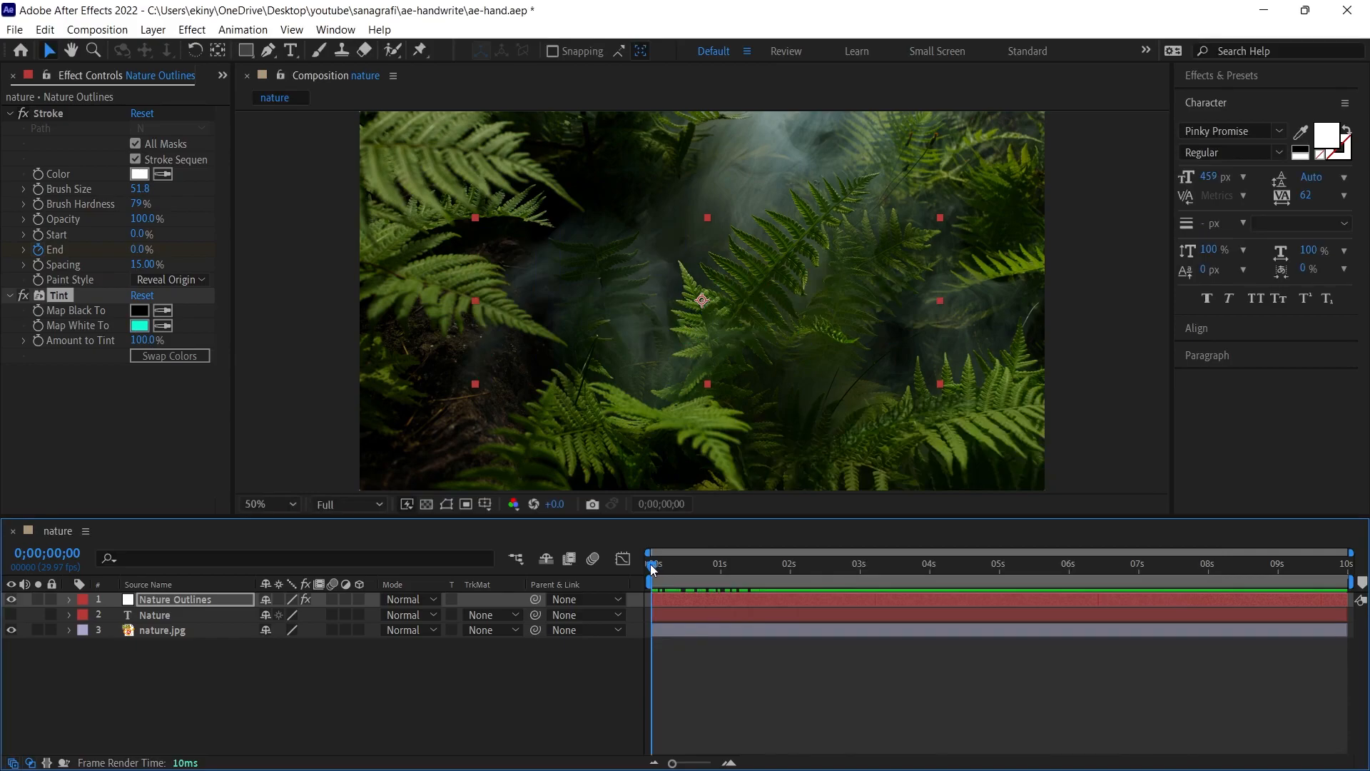
mouse_move(656, 567)
left_mouse_down()
mouse_move(774, 572)
mouse_move(651, 571)
left_mouse_up()
left_click(139, 326)
left_click(852, 508)
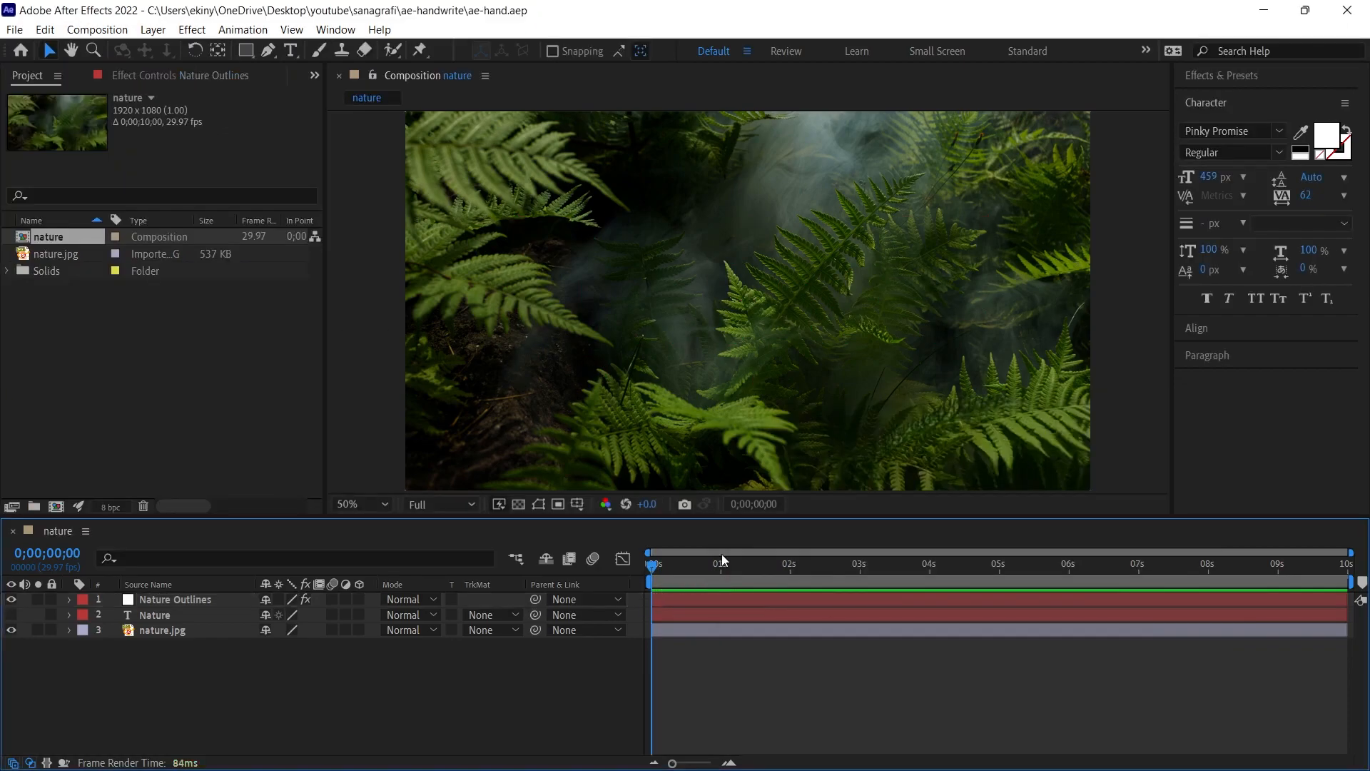
- Reveal the Nature Outlines layer's keyframes and slow the writing by moving the last Stroke End keyframe to about 3.5 seconds
left_click(671, 598)
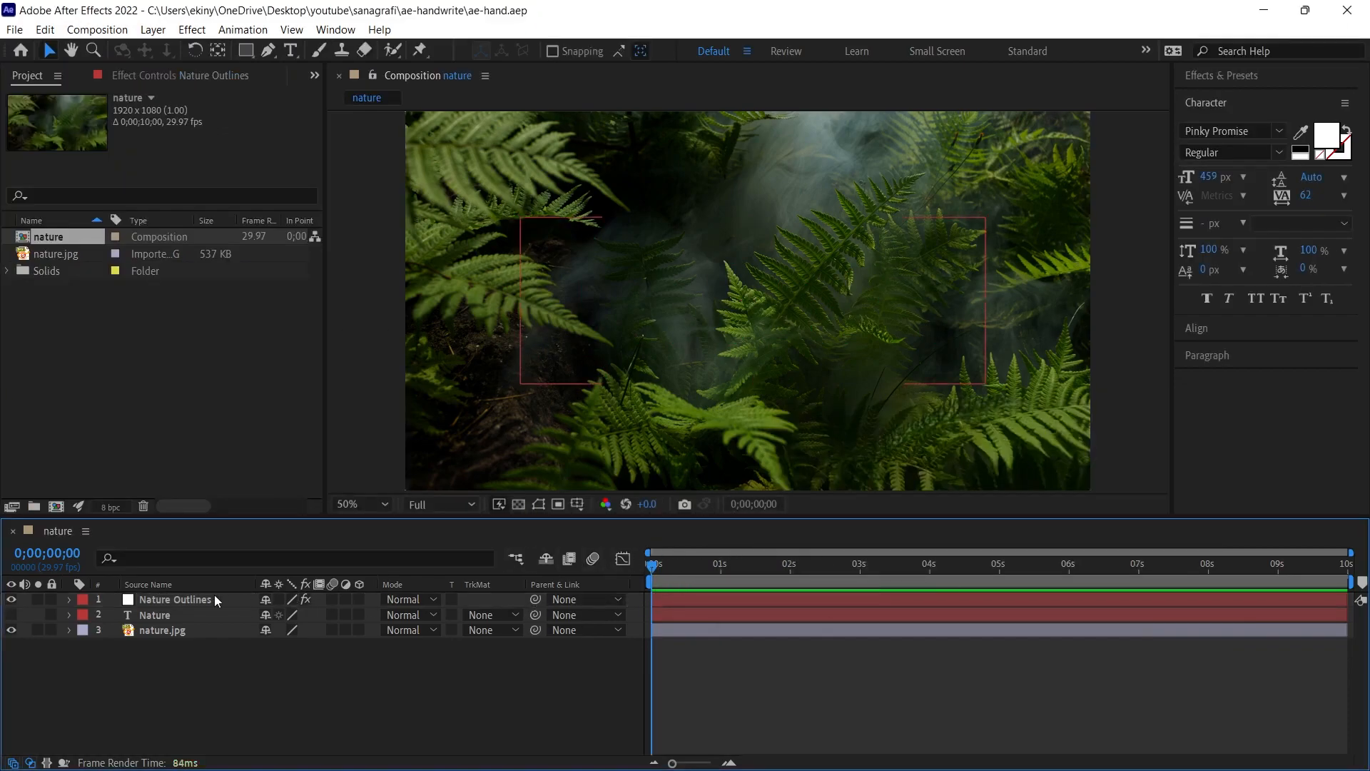
key("u")
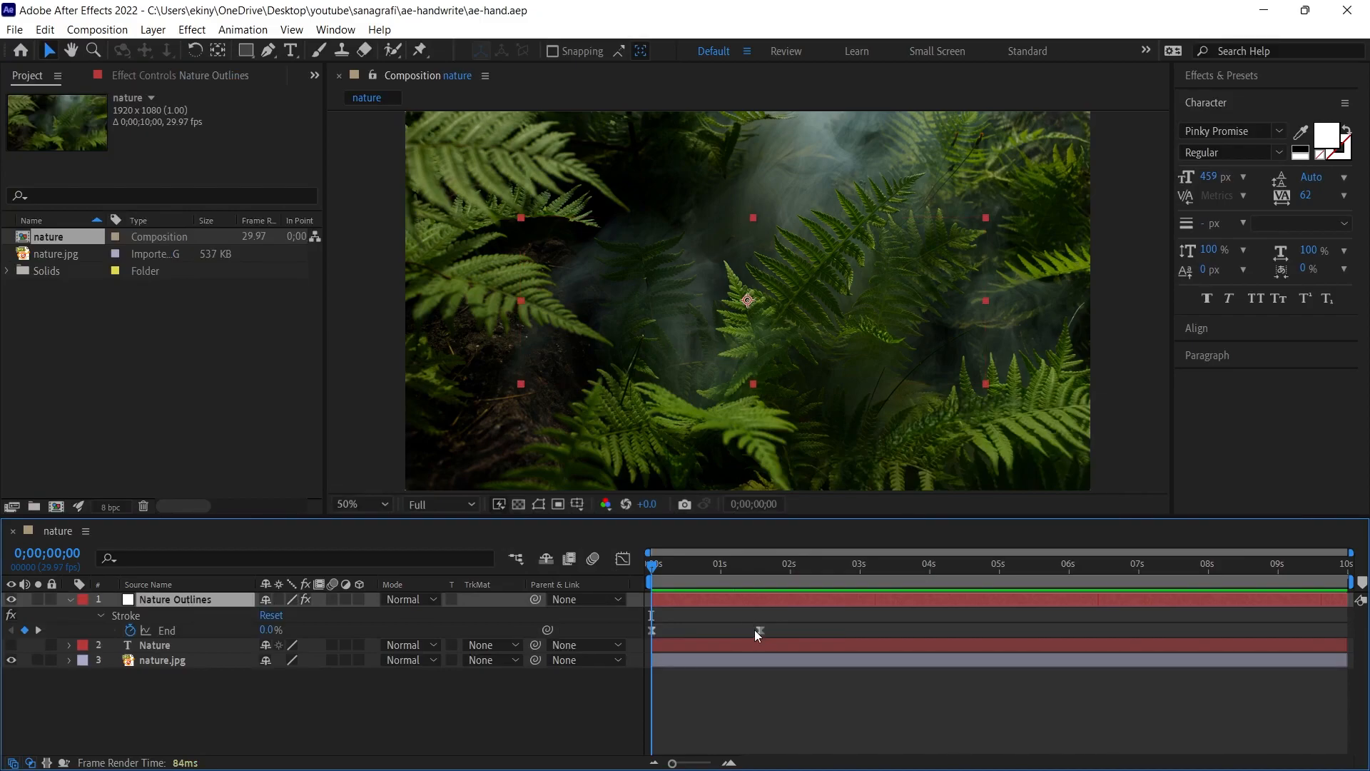
left_click_drag(759, 631, 801, 631)
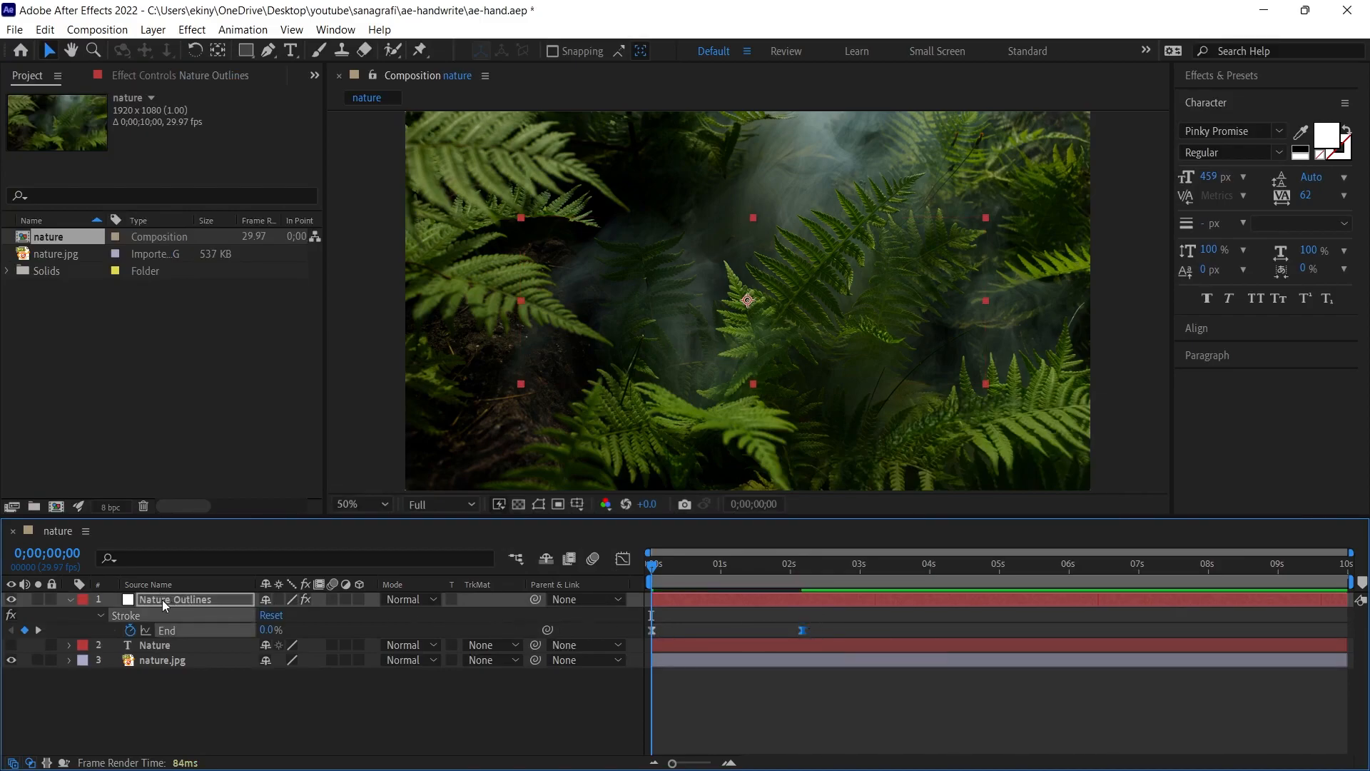
key("u")
key("u")
left_click_drag(802, 631, 900, 637)
- Maximize the composition view and preview the slowed write-on animation
key("grave")
key("space")
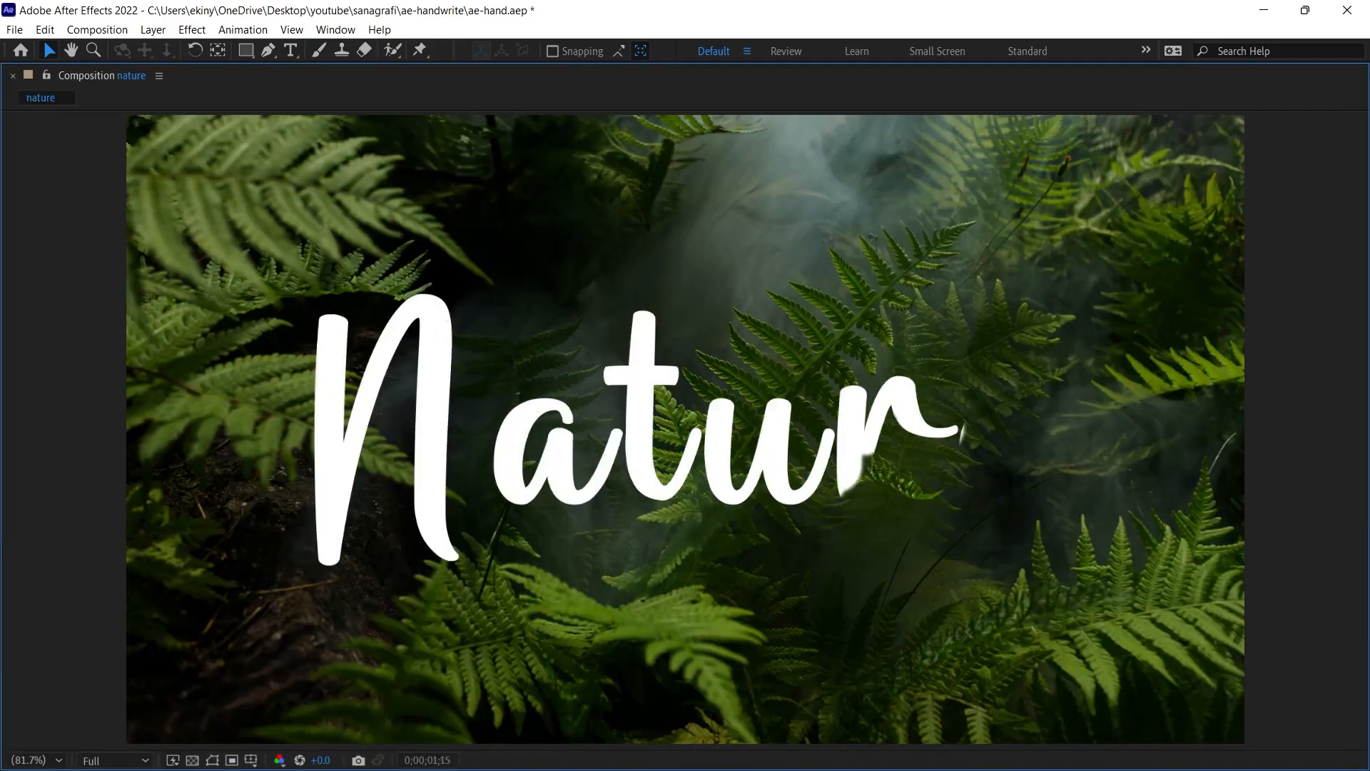
key("space")
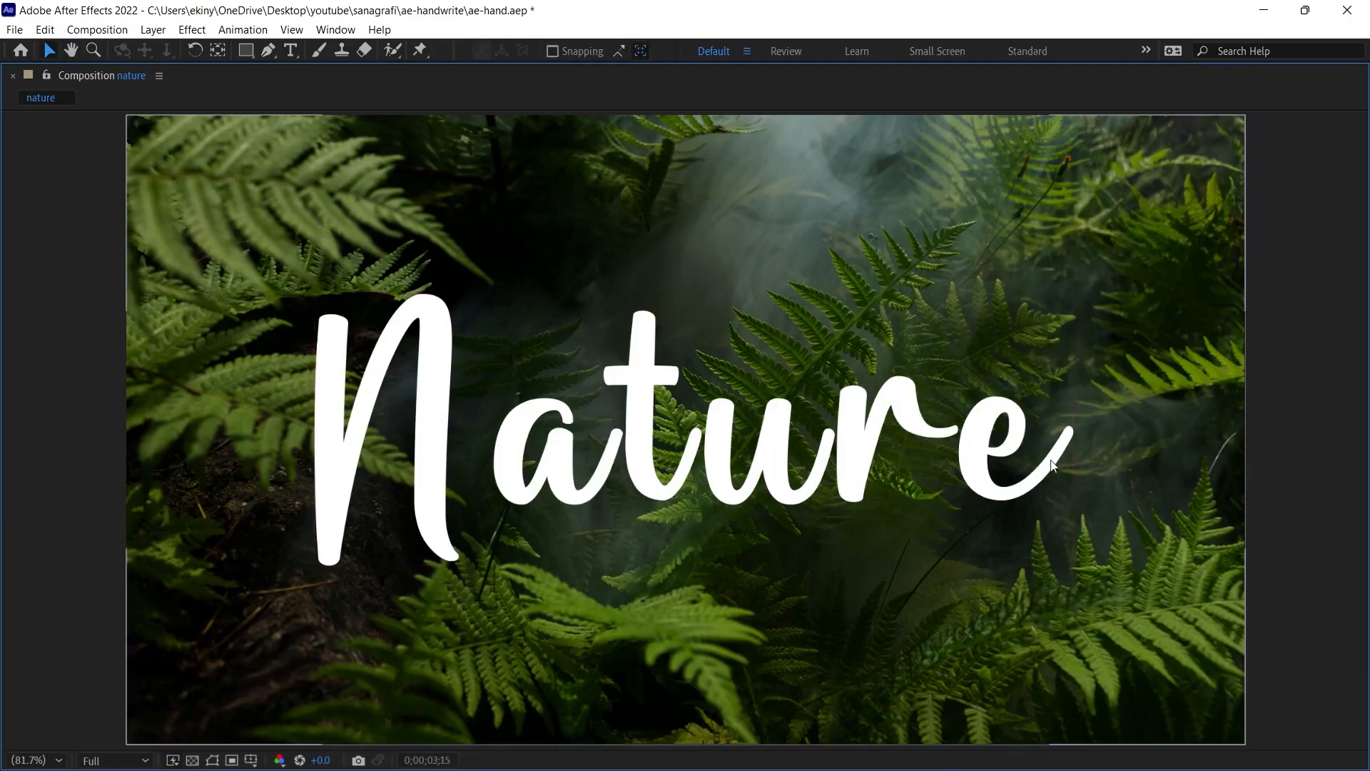